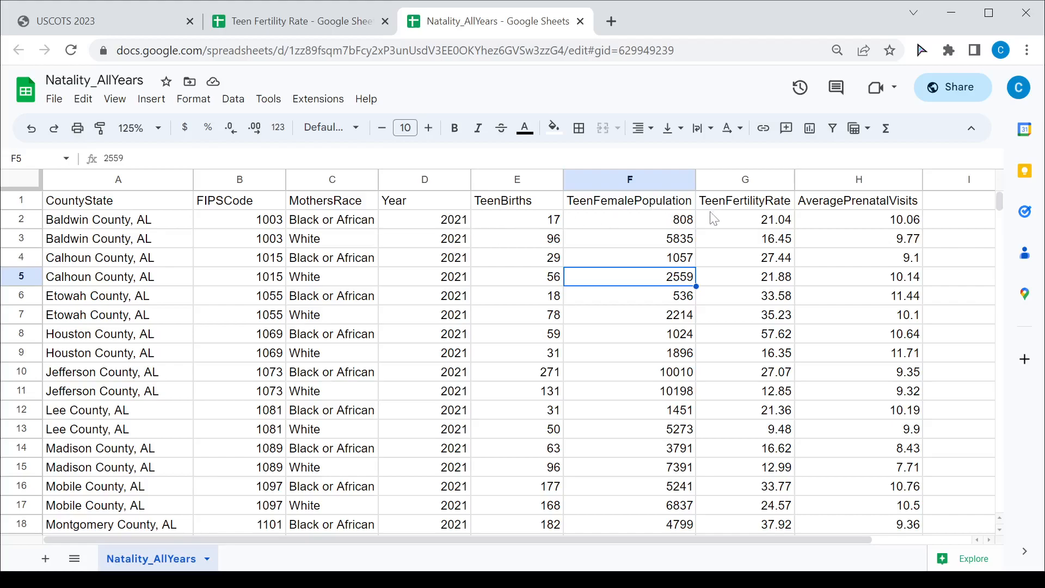
Examine the CountyState, TeenBirths and TeenFemalePopulation values in the two Baldwin County, AL rows
{"action": "left_click", "coordinate": [541, 222]}
{"action": "left_click", "coordinate": [578, 224], "text": "shift"}
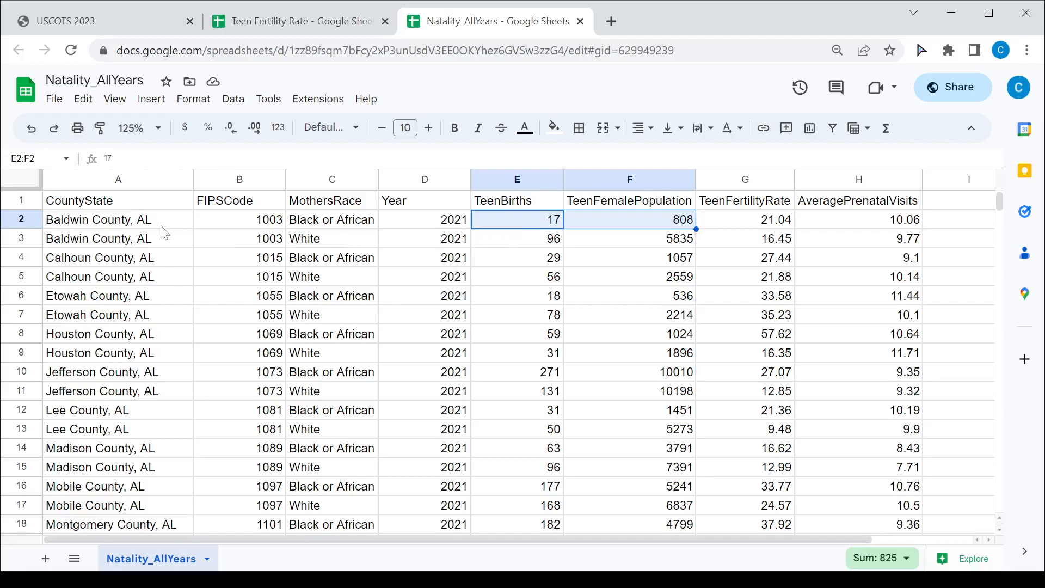
{"action": "left_click_drag", "start_coordinate": [165, 229], "coordinate": [165, 242]}
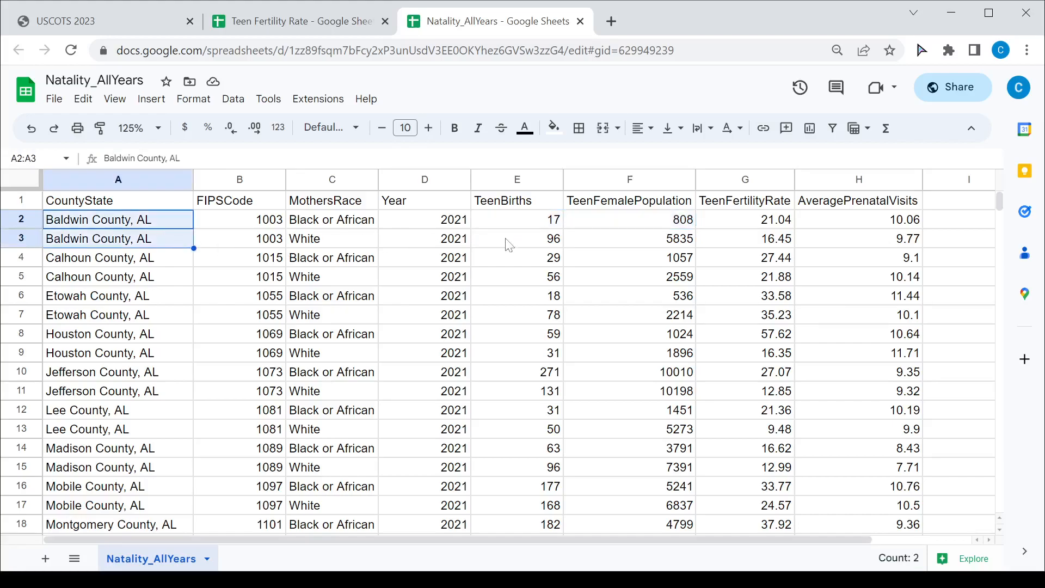
{"action": "left_click", "coordinate": [539, 224]}
{"action": "left_click_drag", "start_coordinate": [539, 225], "coordinate": [535, 233]}
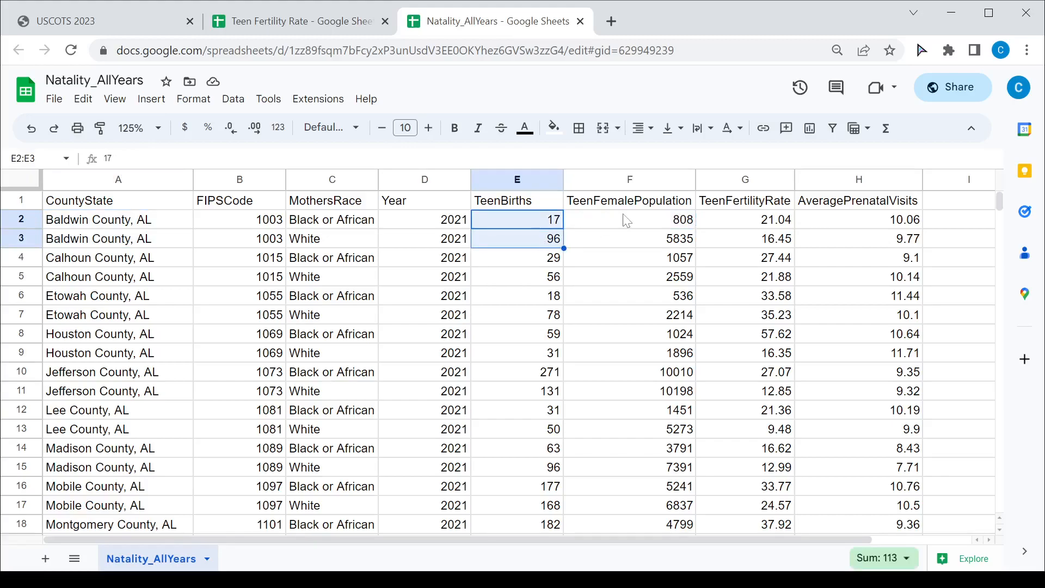
{"action": "left_click_drag", "start_coordinate": [626, 219], "coordinate": [631, 242]}
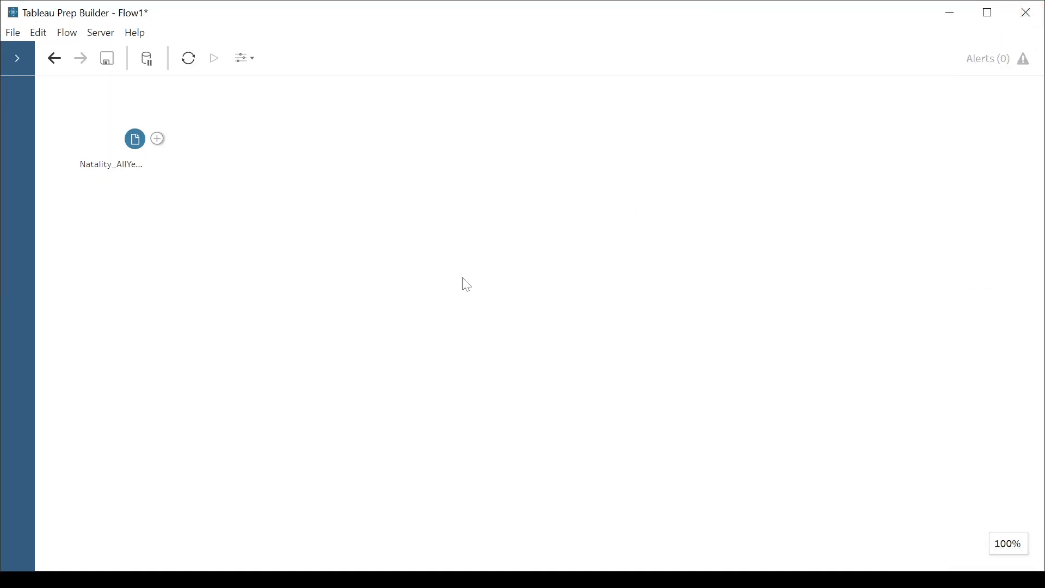
In Tableau Prep Builder, add a clean step after the Natality_AllYears input
{"action": "left_click", "coordinate": [157, 139]}
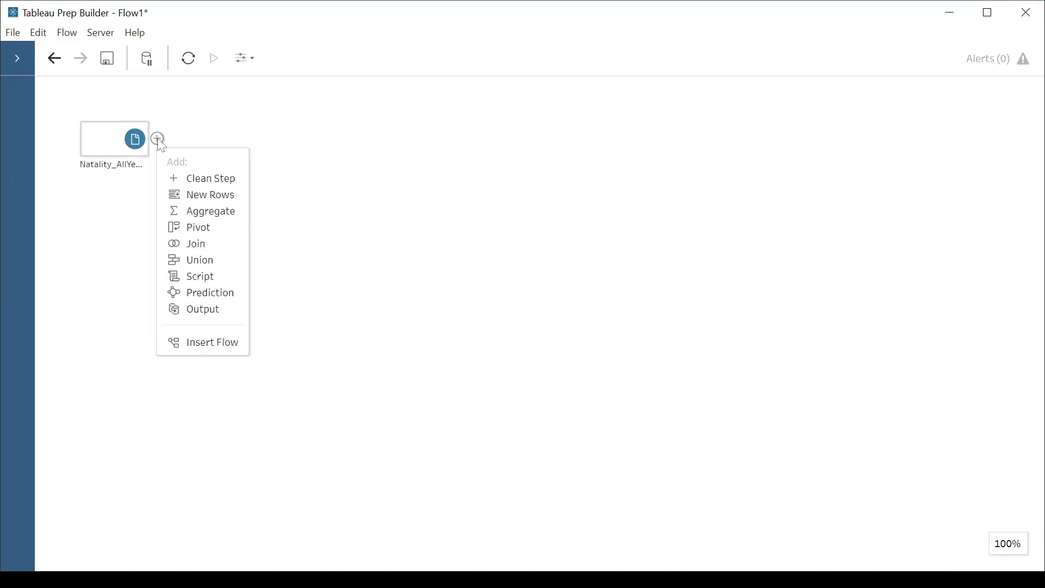
{"action": "left_click", "coordinate": [214, 179]}
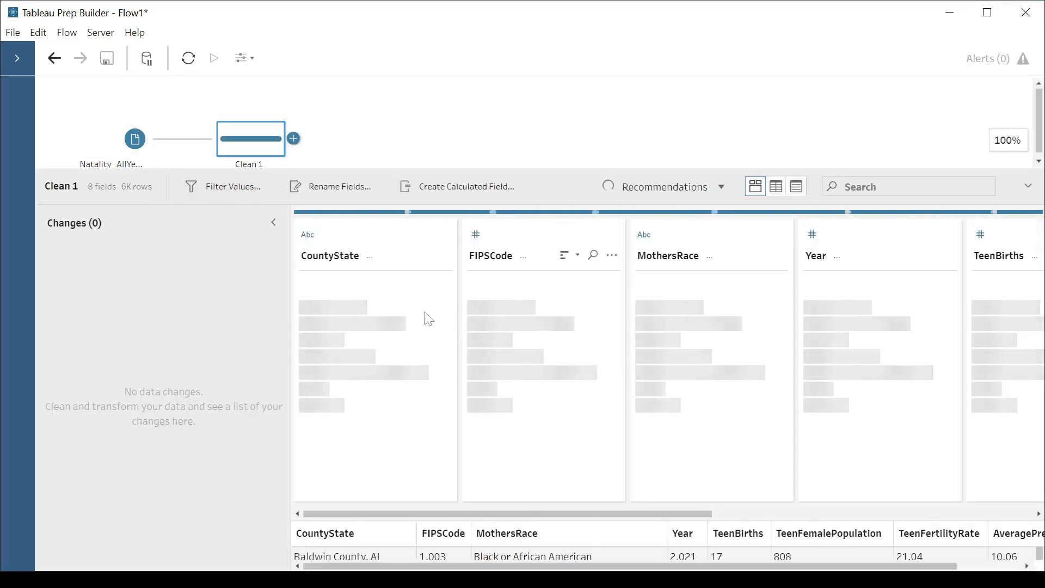
{"action": "mouse_move", "coordinate": [351, 313]}
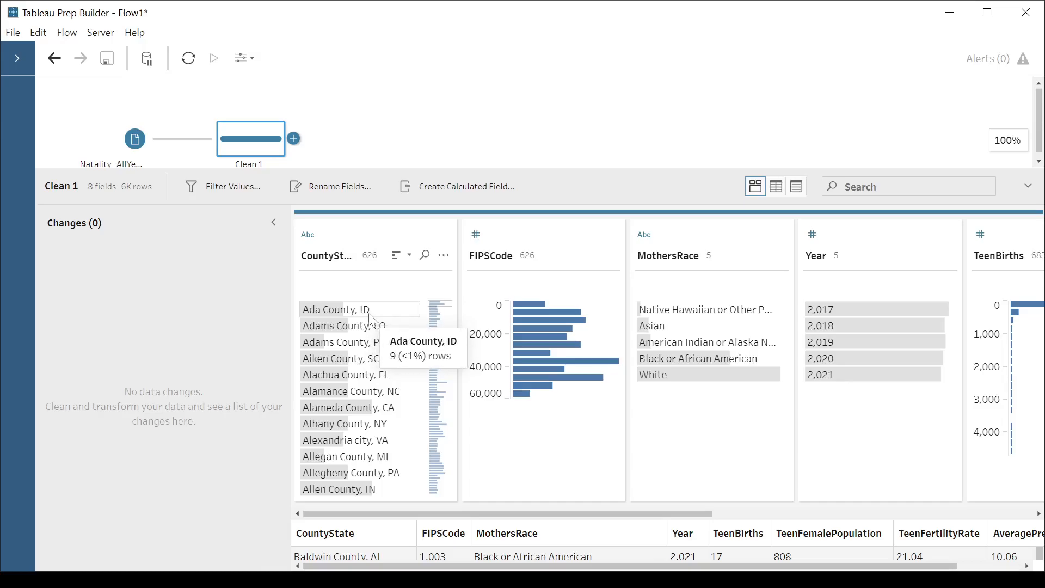
Create a calculated field named State with the formula RIGHT([CountyState],2)
{"action": "left_click", "coordinate": [479, 191]}
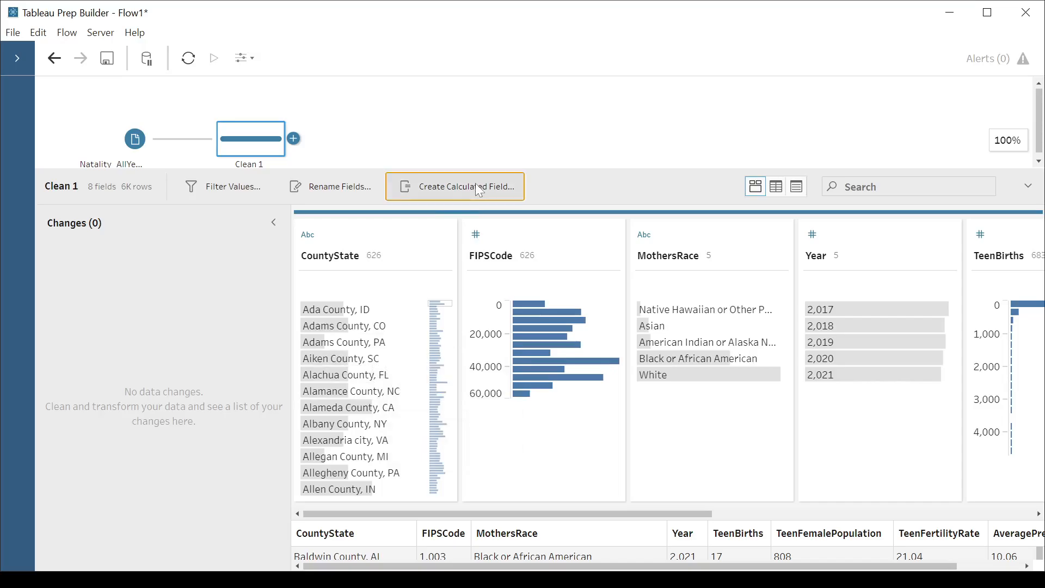
{"action": "type", "text": "State"}
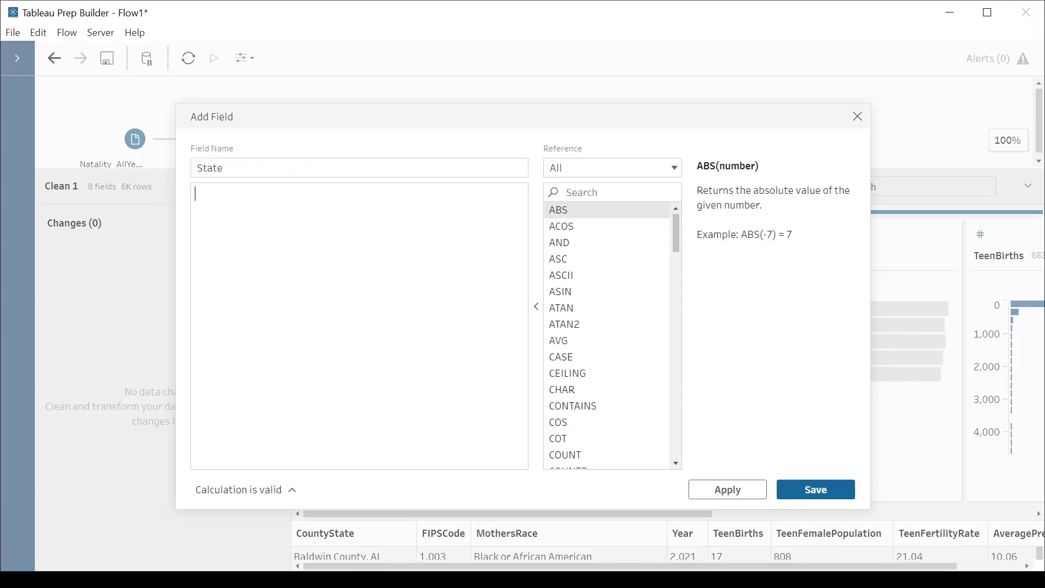
{"action": "left_click", "coordinate": [567, 192]}
{"action": "type", "text": "Right"}
{"action": "double_click", "coordinate": [568, 211]}
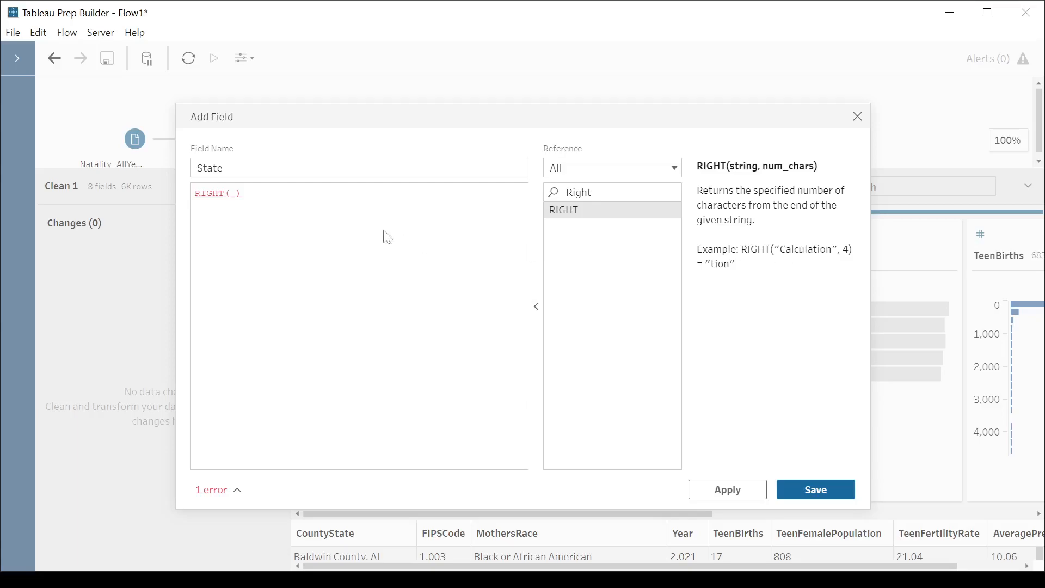
{"action": "type", "text": "[Count"}
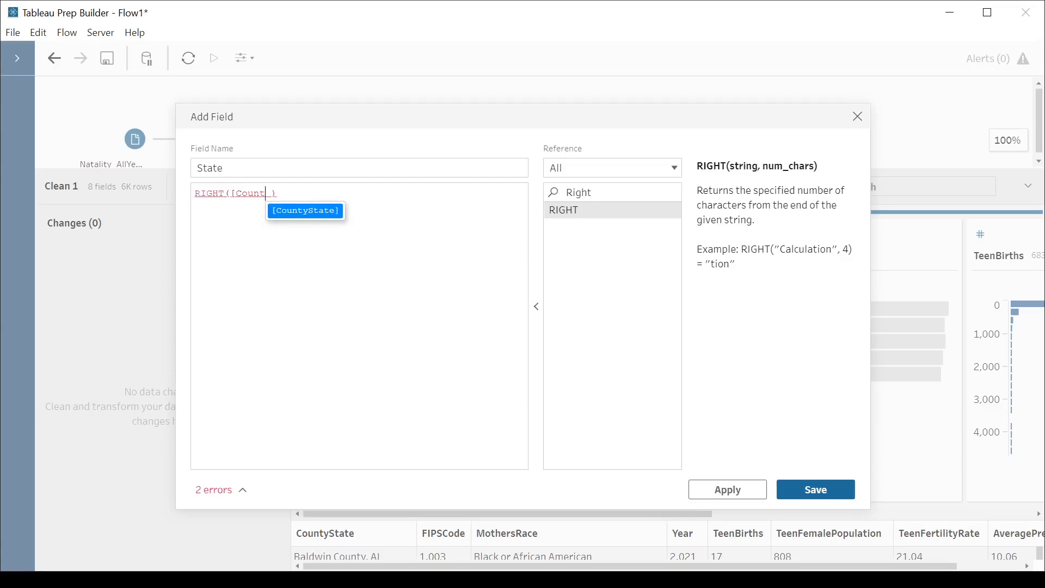
{"action": "key", "text": "Return"}
{"action": "type", "text": ",2"}
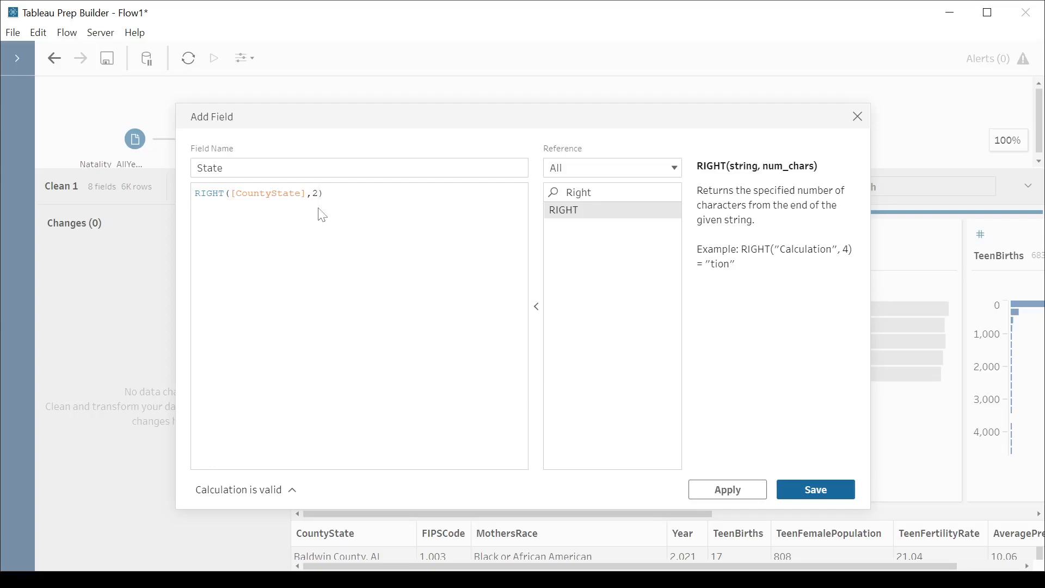
Inspect the formula's error details with the character count removed, and restore the count of 2
{"action": "key", "text": "BackSpace"}
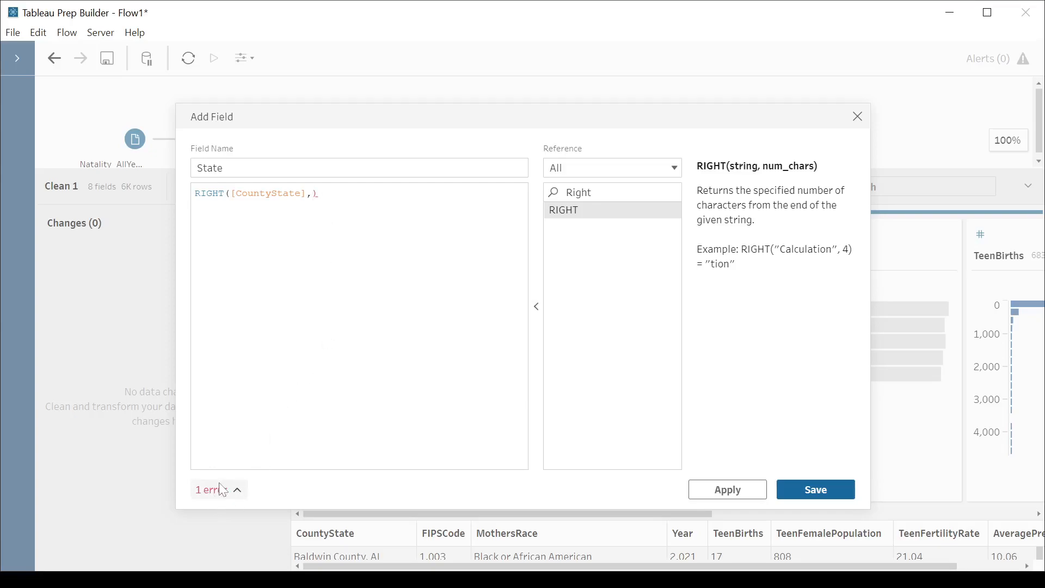
{"action": "left_click", "coordinate": [241, 499]}
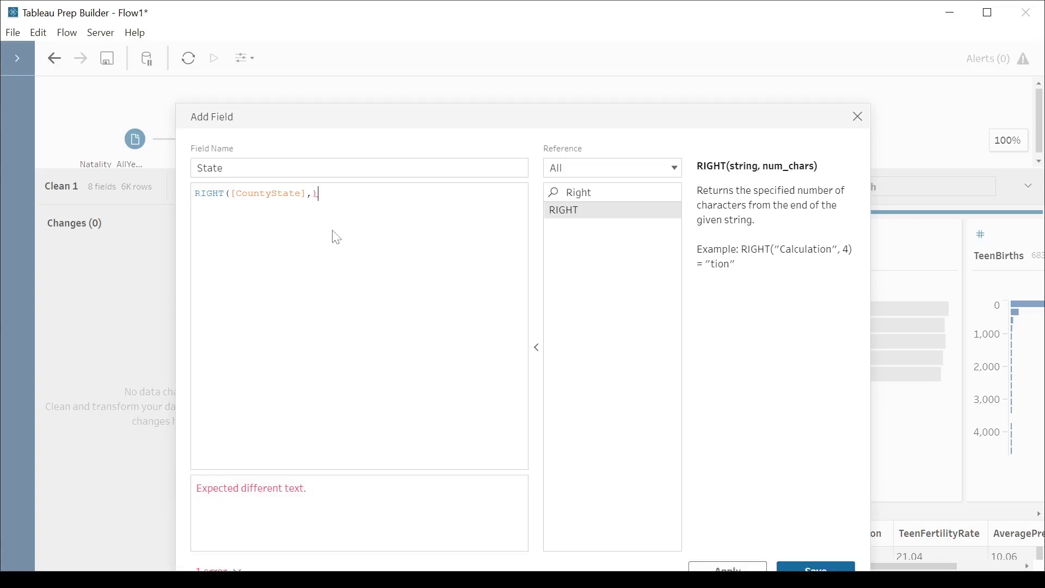
{"action": "type", "text": "2"}
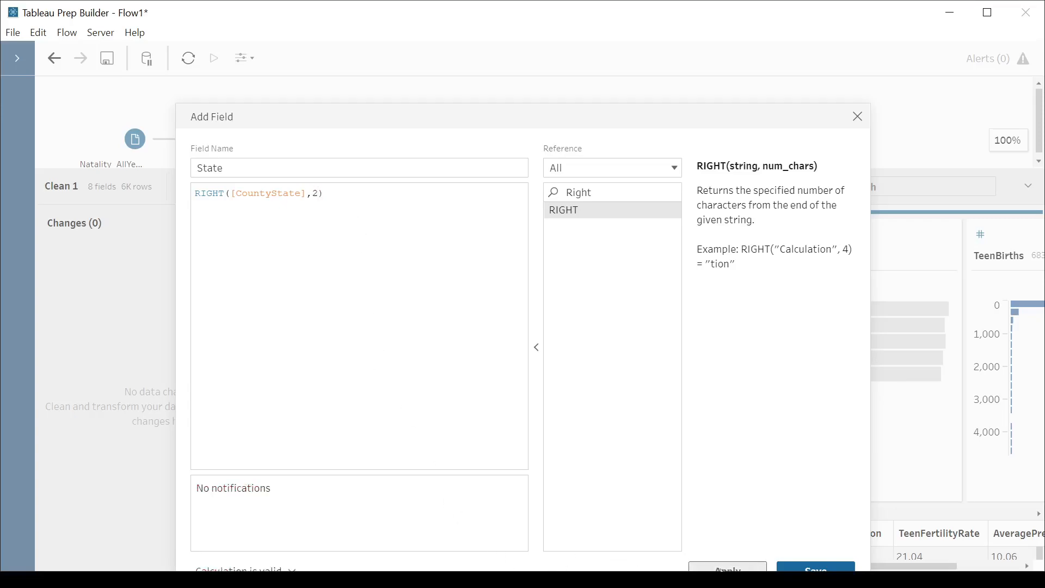
Apply and save the State calculated field
{"action": "left_click_drag", "start_coordinate": [675, 117], "coordinate": [681, 73]}
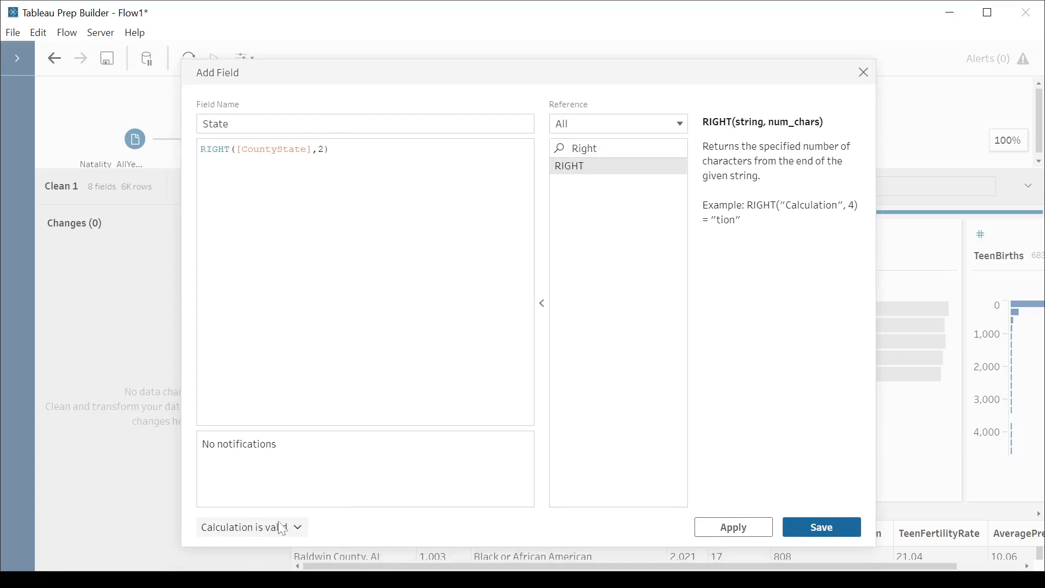
{"action": "left_click", "coordinate": [741, 528]}
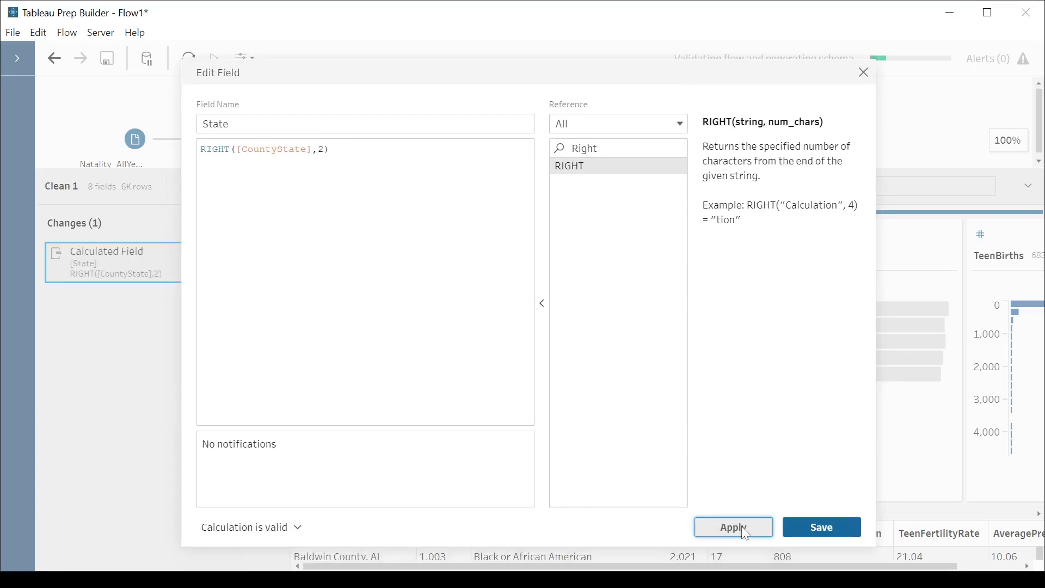
{"action": "left_click", "coordinate": [817, 528]}
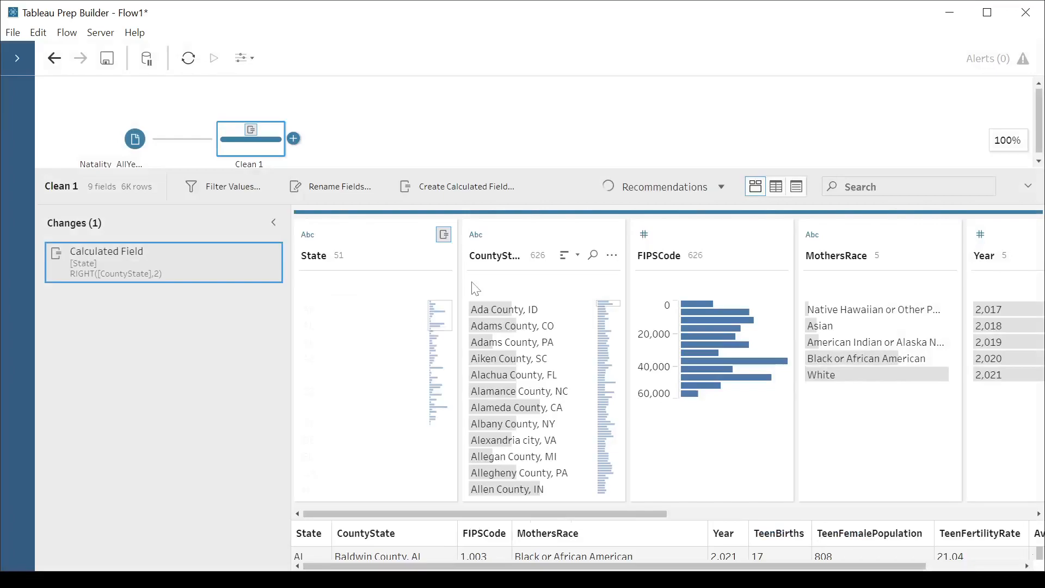
Rename the clean step containing the State calculation as Mutate State
{"action": "mouse_move", "coordinate": [156, 254]}
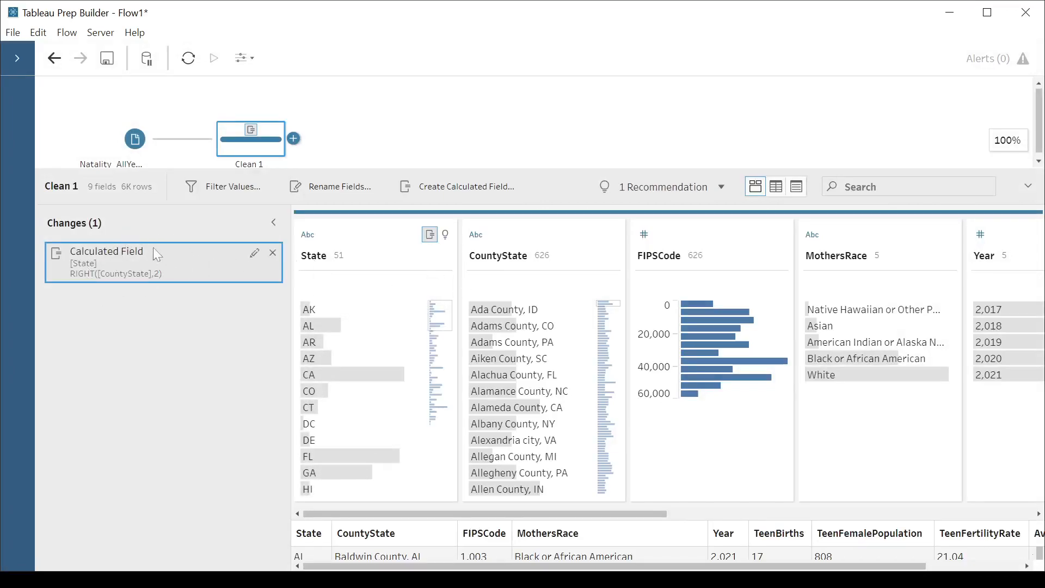
{"action": "double_click", "coordinate": [254, 165]}
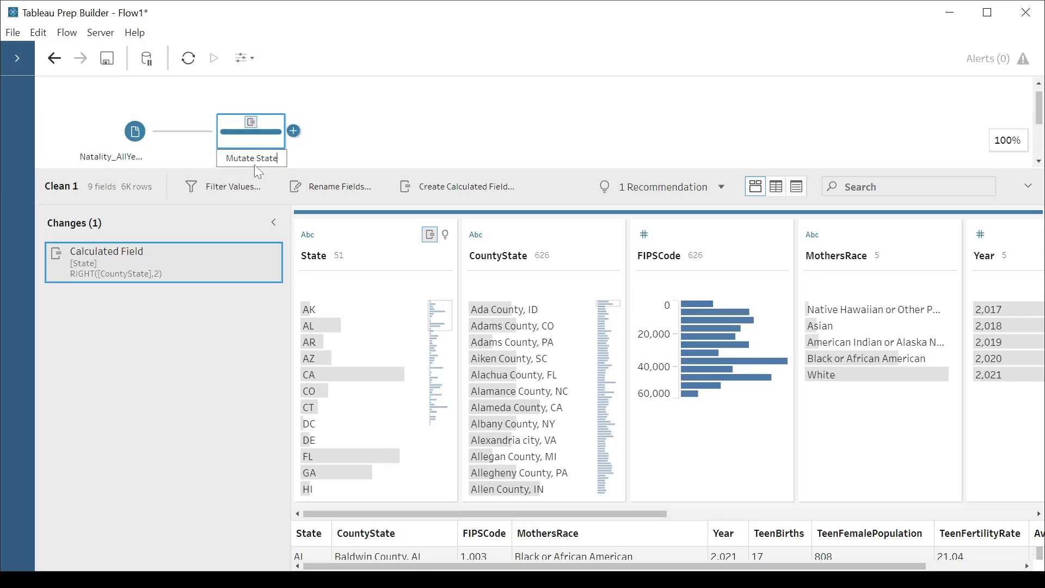
{"action": "left_click", "coordinate": [350, 142]}
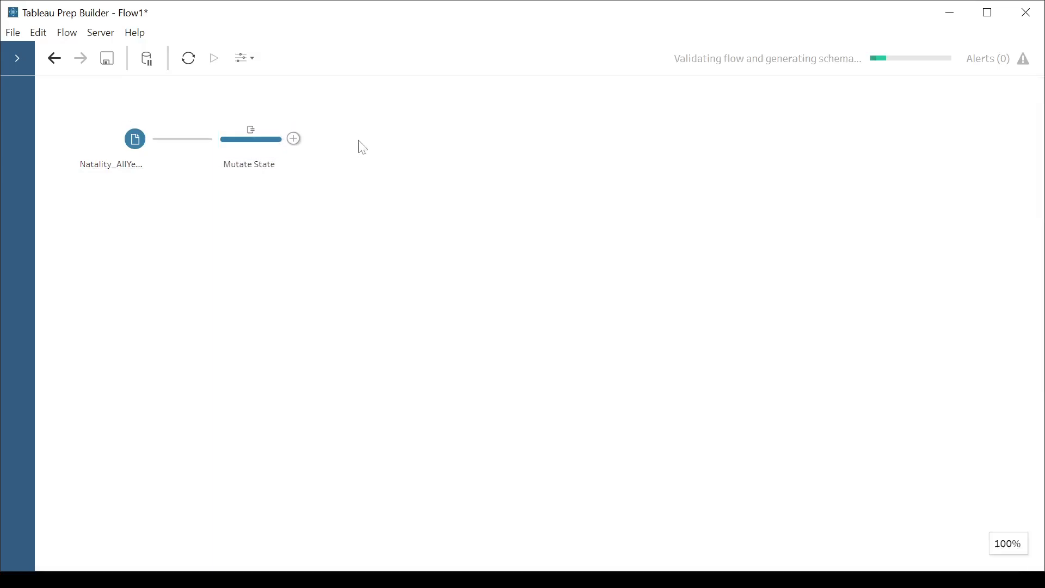
Add a clean step after Mutate State and filter its rows with the calculation [State] = "MN"
{"action": "left_click", "coordinate": [295, 139]}
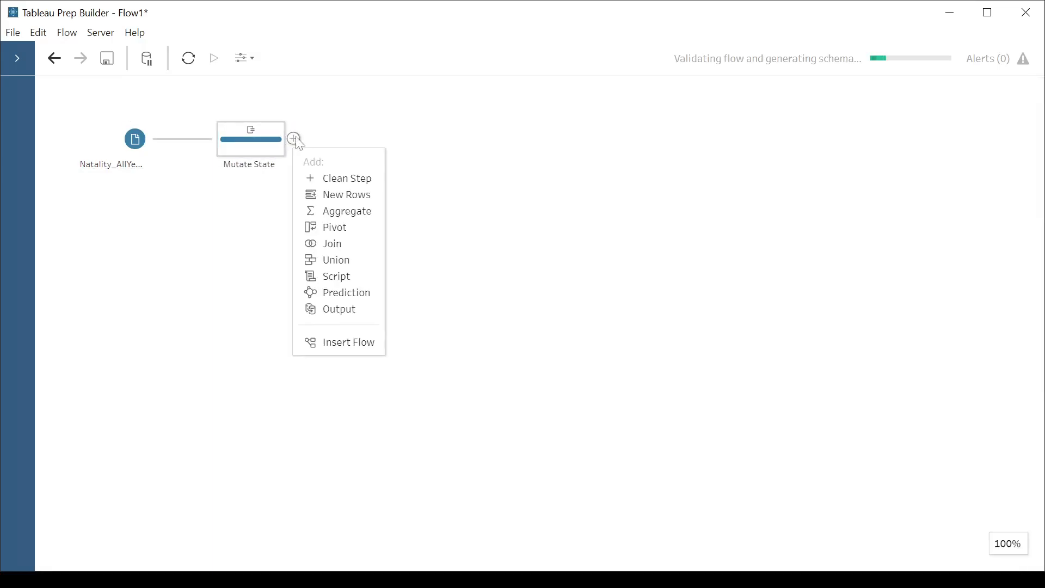
{"action": "left_click", "coordinate": [343, 179]}
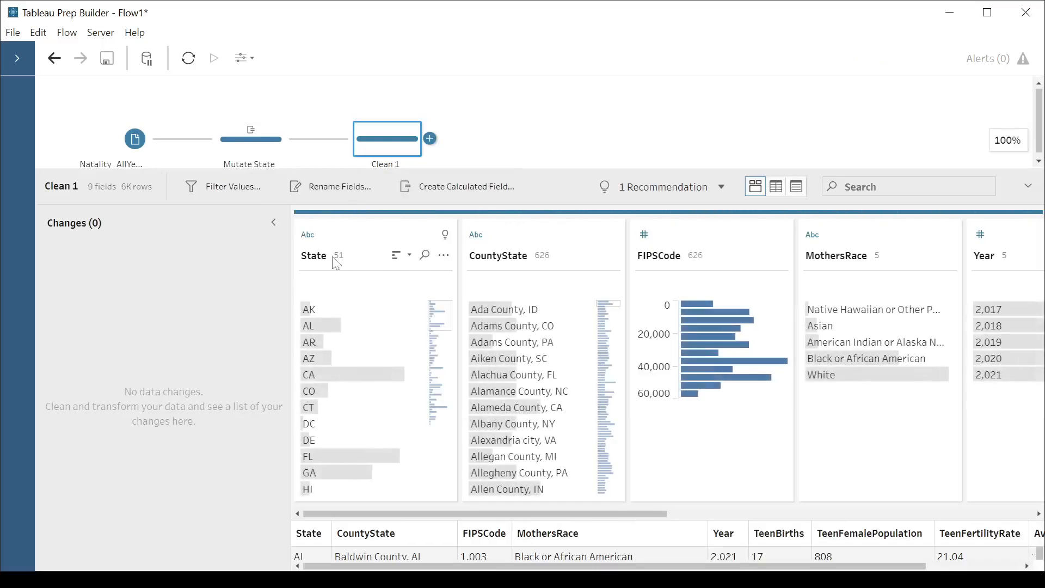
{"action": "left_click", "coordinate": [232, 187]}
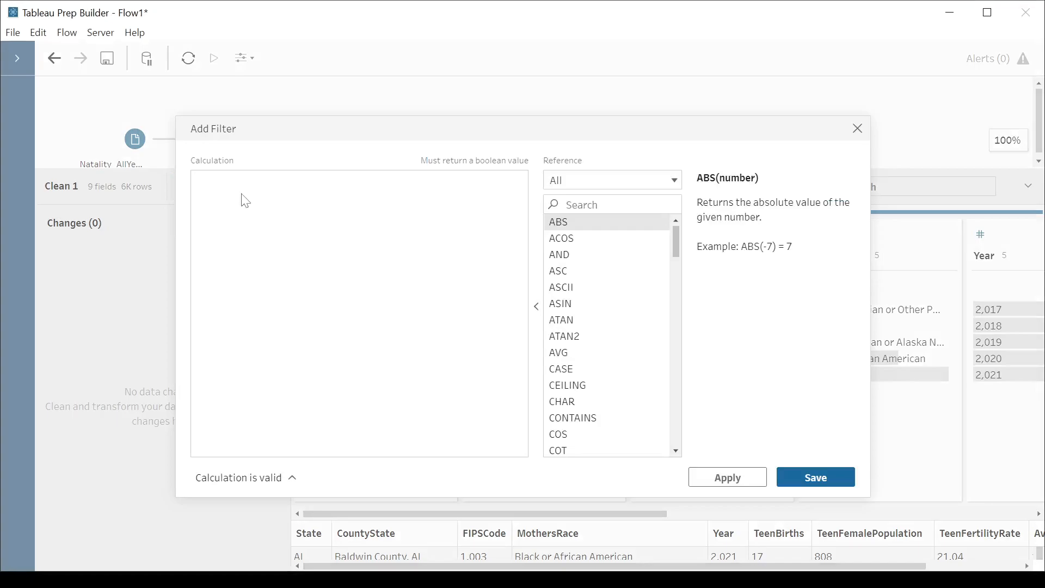
{"action": "type", "text": "[Stat"}
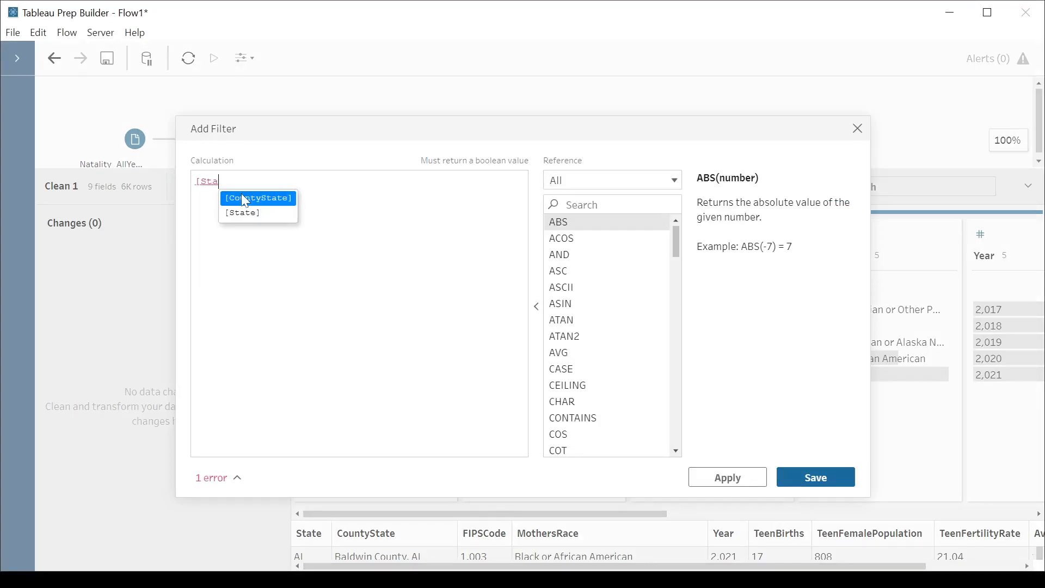
{"action": "key", "text": "Return"}
{"action": "type", "text": "= \"M"}
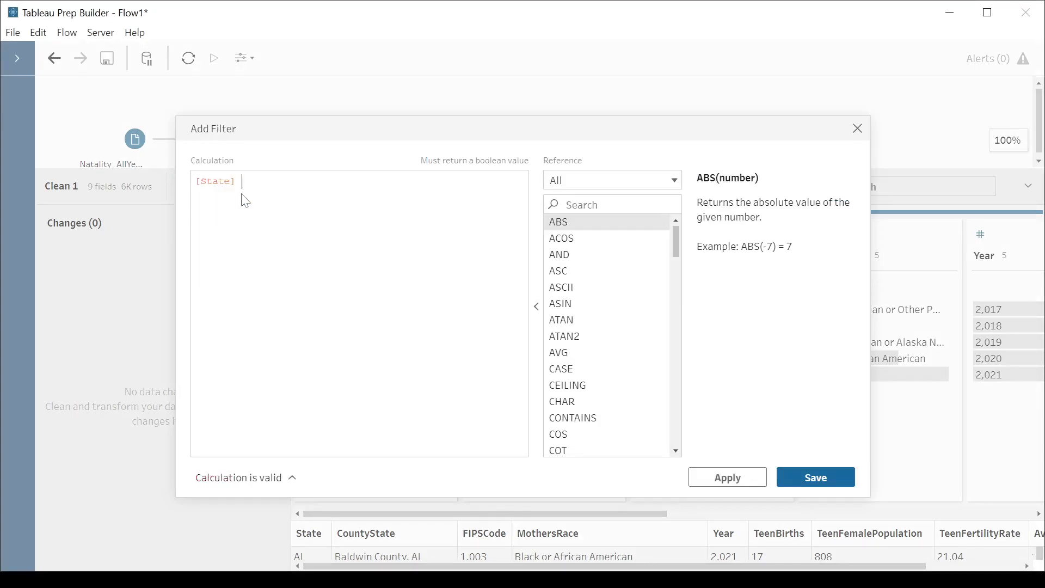
{"action": "type", "text": "N\""}
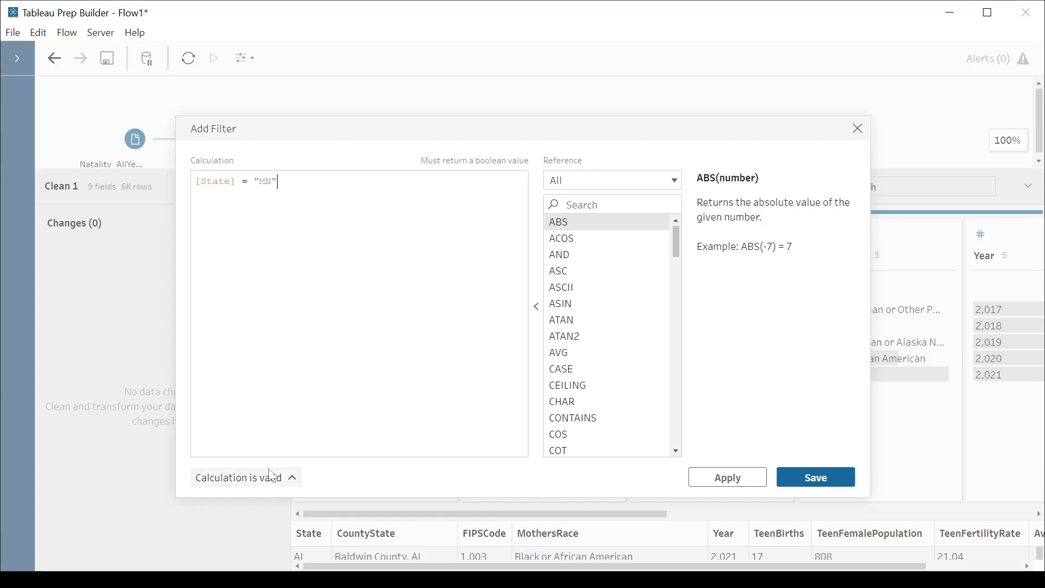
{"action": "left_click", "coordinate": [723, 480]}
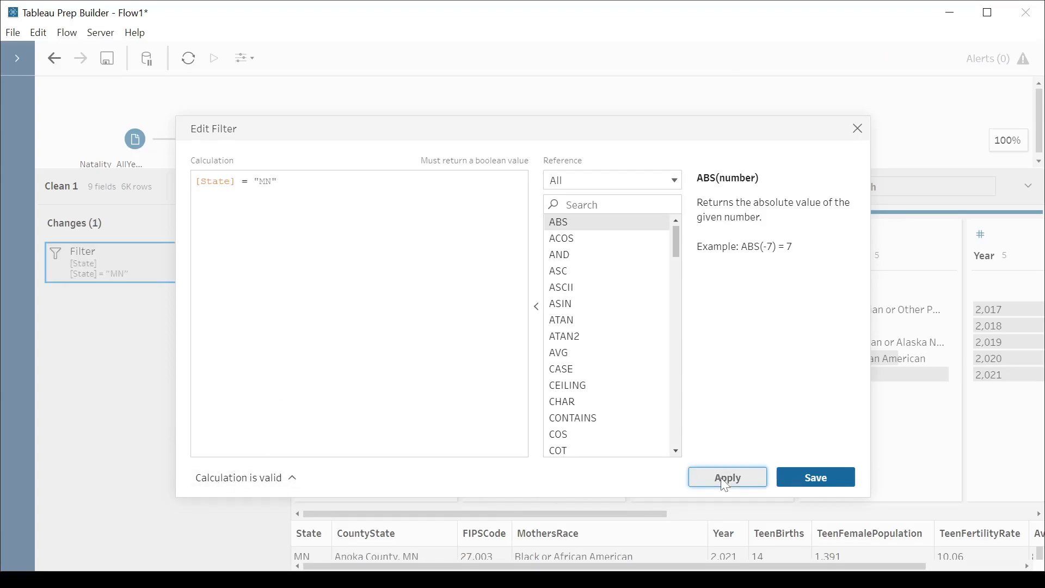
{"action": "left_click", "coordinate": [817, 479]}
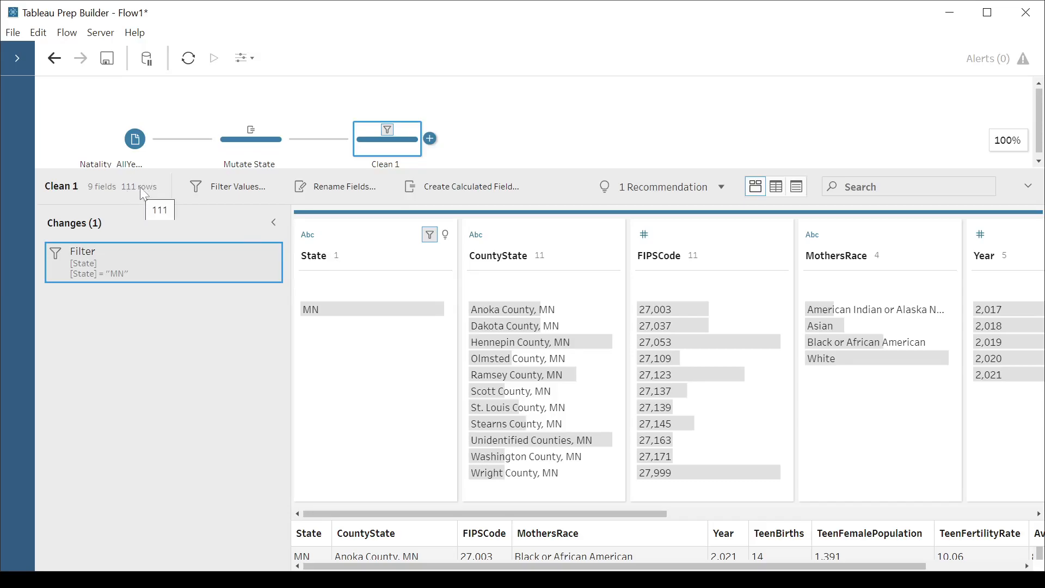
Add a second filter to the new clean step with the calculation [Year] = 2021
{"action": "left_click_drag", "start_coordinate": [629, 516], "coordinate": [732, 517]}
{"action": "mouse_move", "coordinate": [773, 352]}
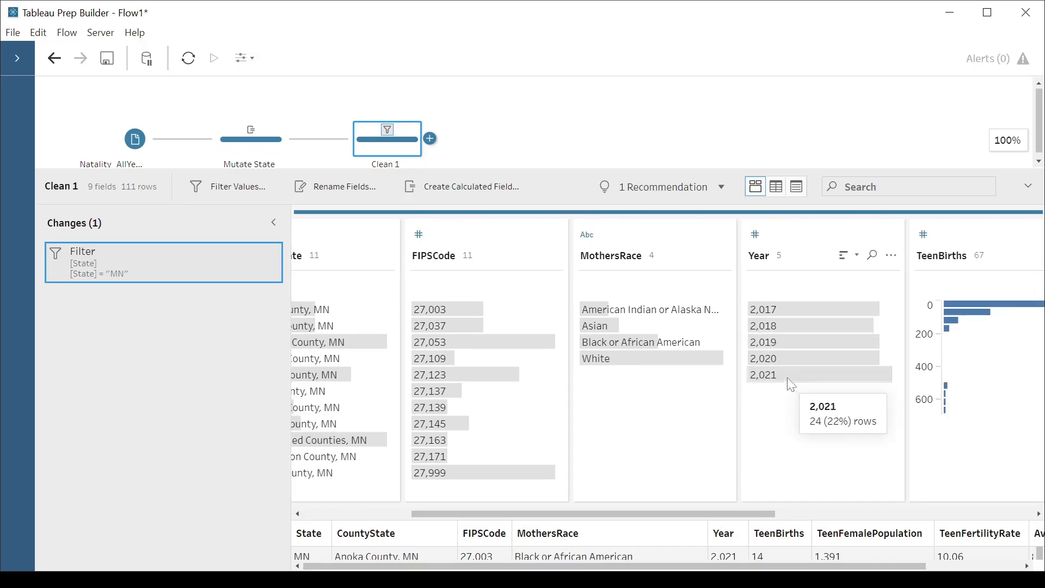
{"action": "left_click", "coordinate": [227, 187]}
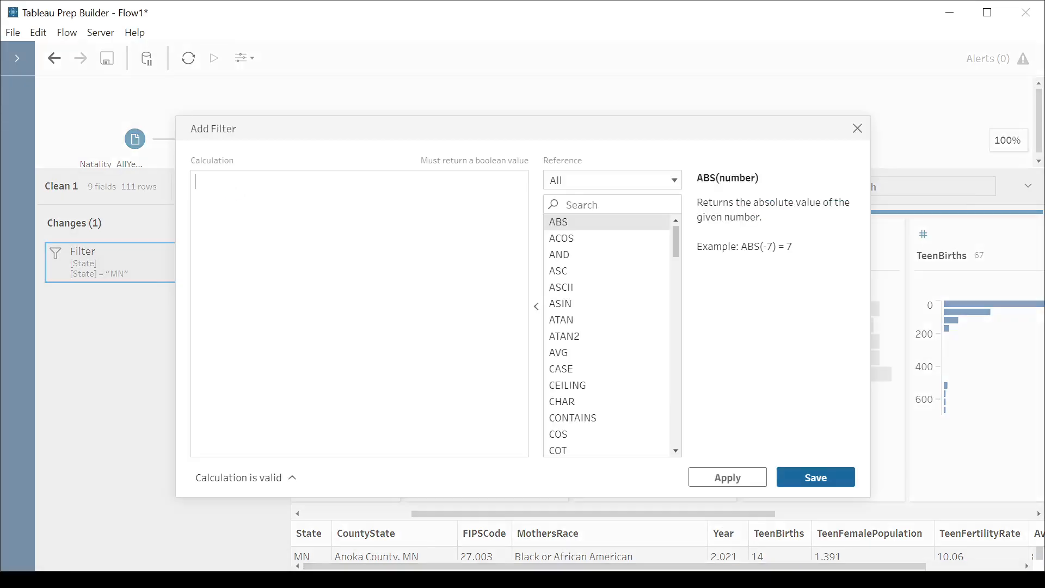
{"action": "type", "text": "[Year"}
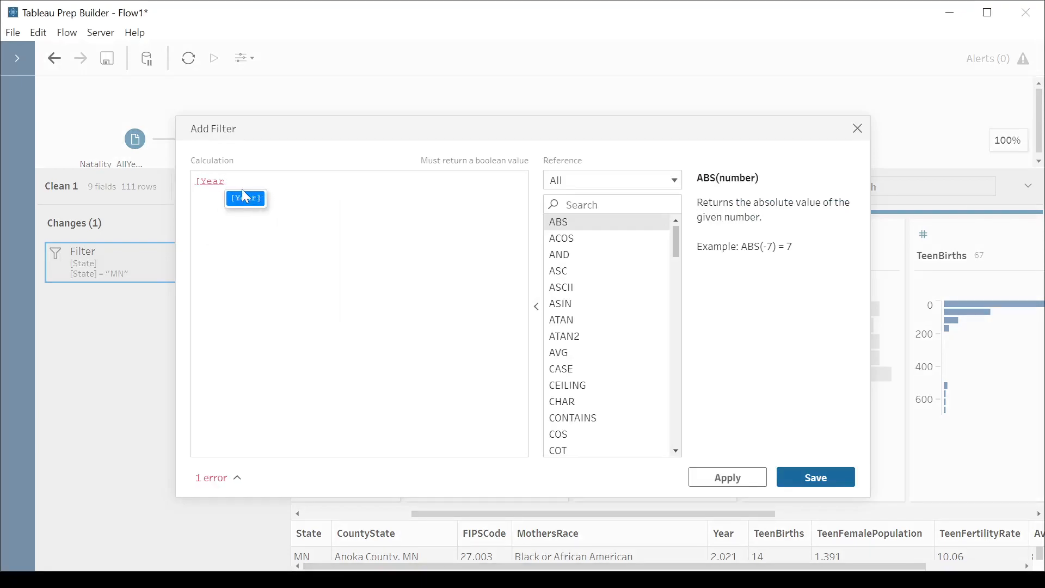
{"action": "left_click", "coordinate": [246, 197]}
{"action": "type", "text": "= 2021"}
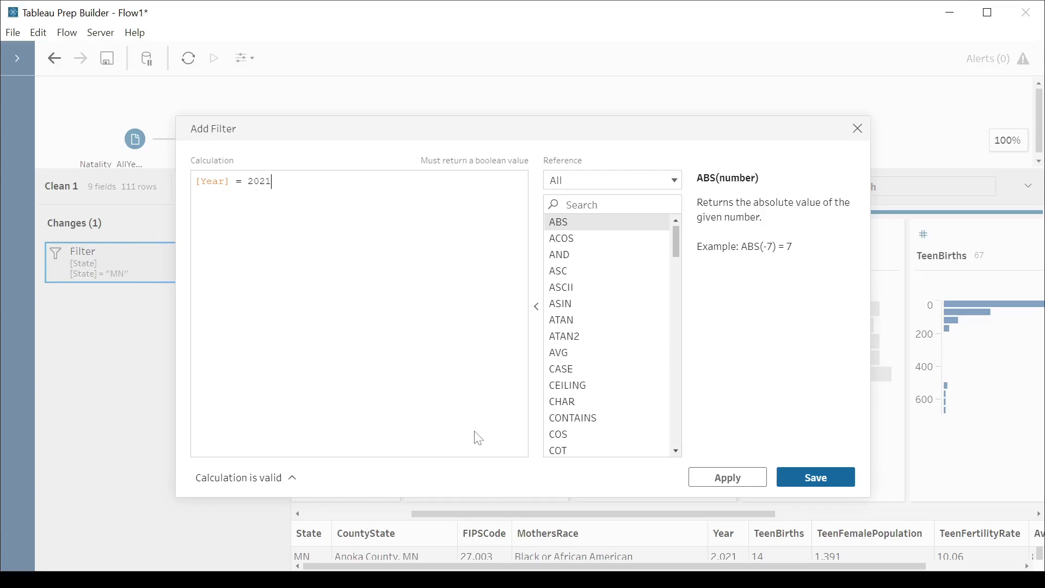
{"action": "left_click", "coordinate": [751, 476]}
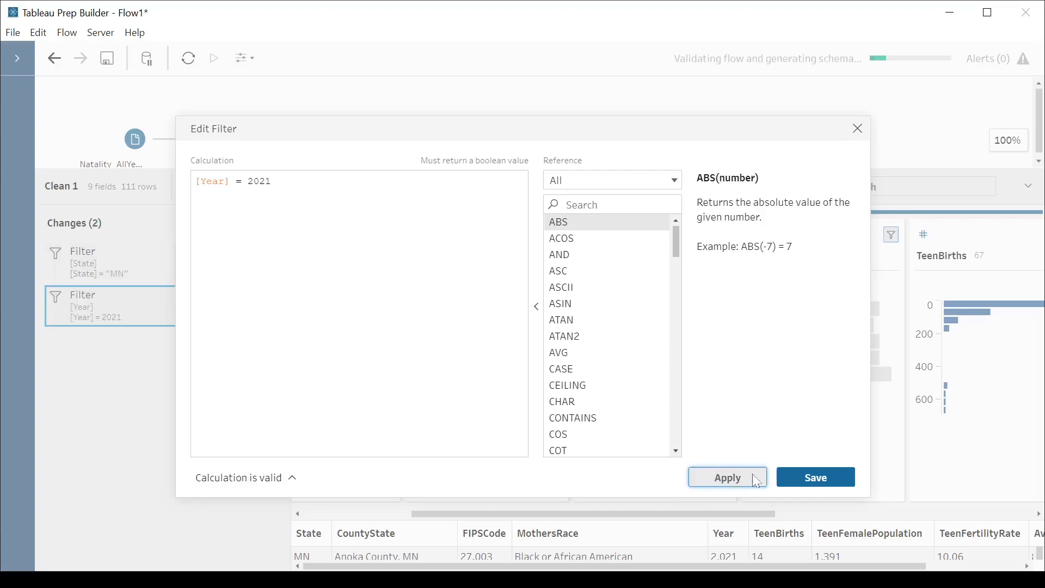
{"action": "left_click", "coordinate": [816, 476]}
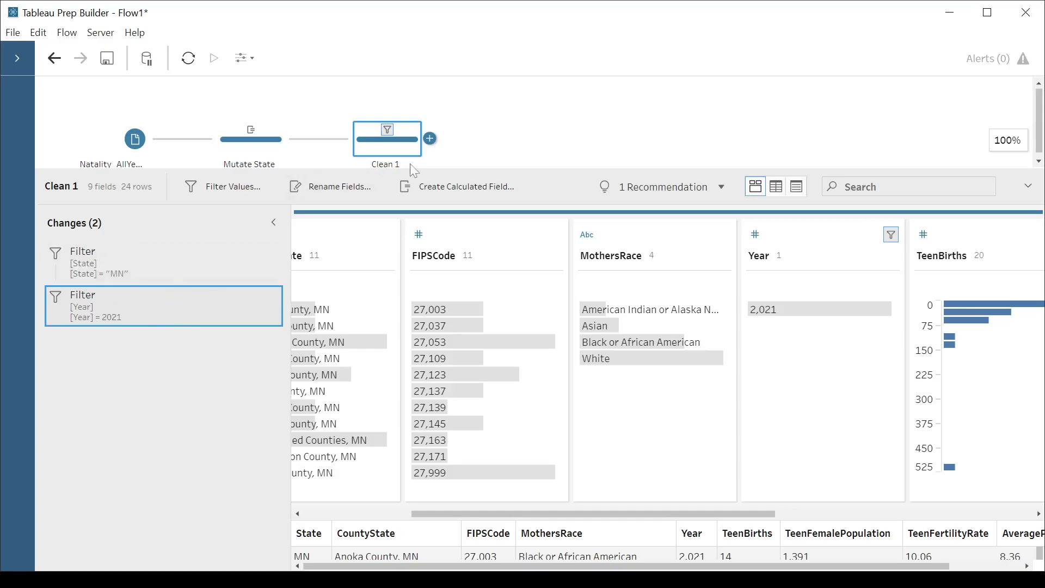
Rename the clean step containing the State and Year filters as Filter: MN & 2021
{"action": "double_click", "coordinate": [393, 164]}
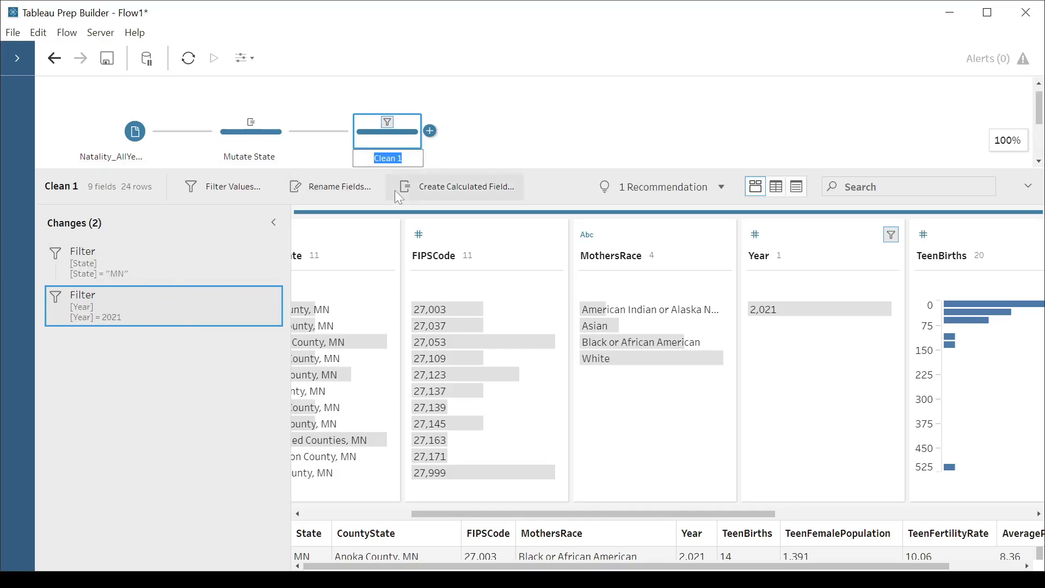
{"action": "type", "text": "Filter: MN & 2021"}
{"action": "left_click", "coordinate": [512, 142]}
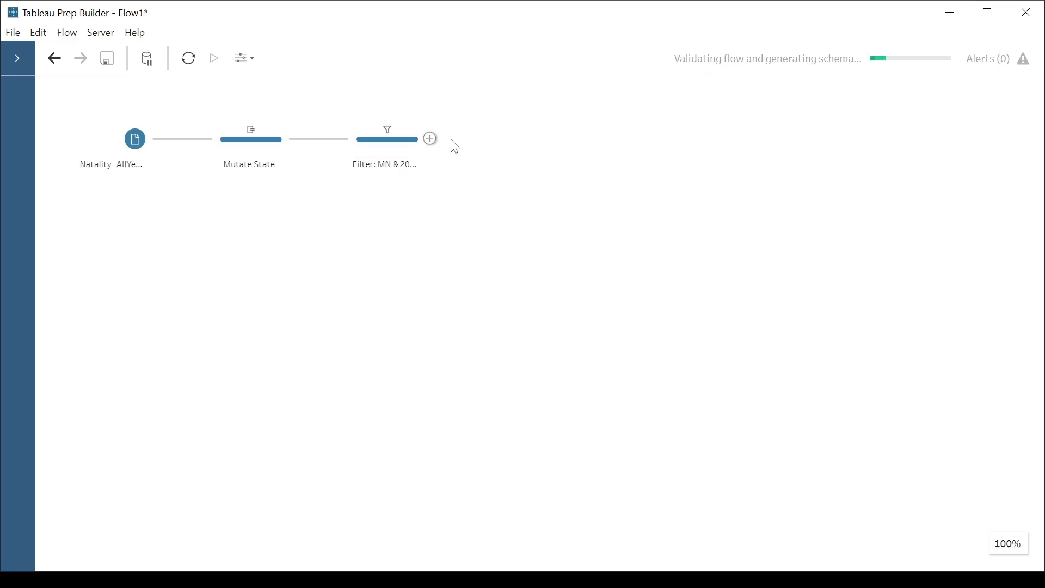
Add an aggregate step after the filter step that sums TeenBirths and TeenFemalePopulation, grouped by MothersRace
{"action": "left_click", "coordinate": [430, 139]}
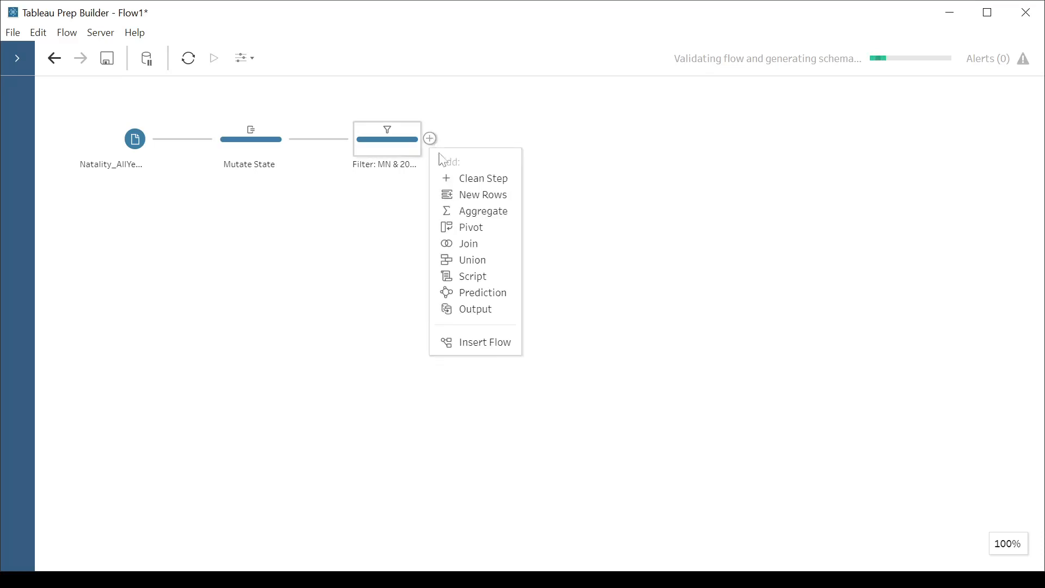
{"action": "left_click", "coordinate": [494, 212]}
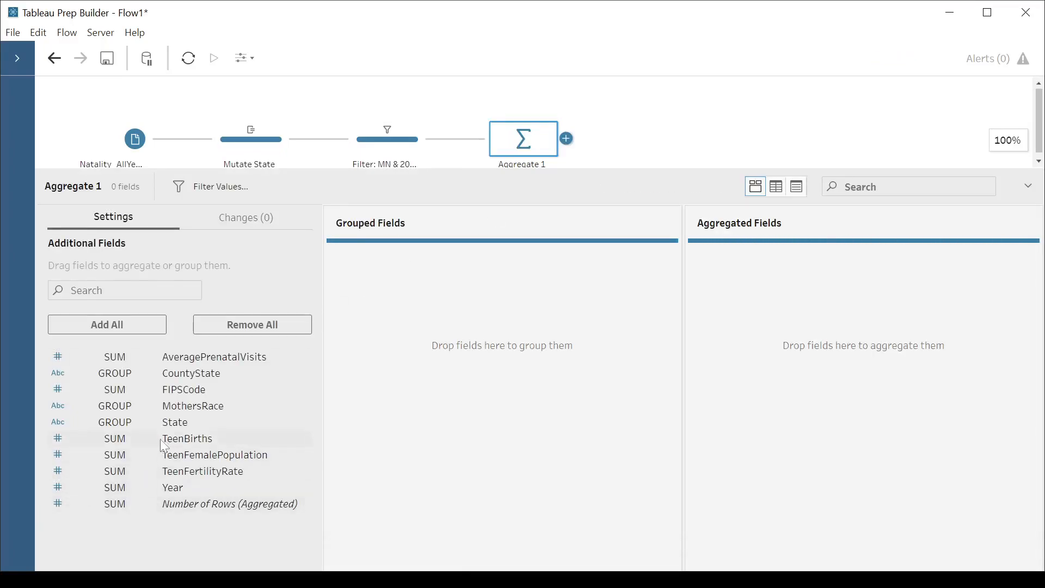
{"action": "left_click_drag", "start_coordinate": [177, 447], "coordinate": [715, 294]}
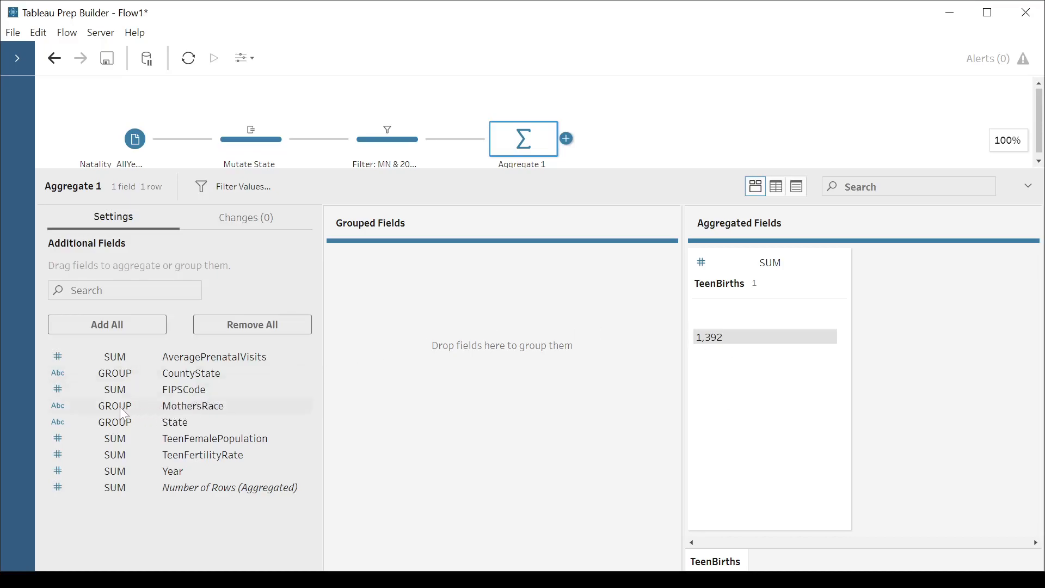
{"action": "left_click_drag", "start_coordinate": [187, 413], "coordinate": [384, 314]}
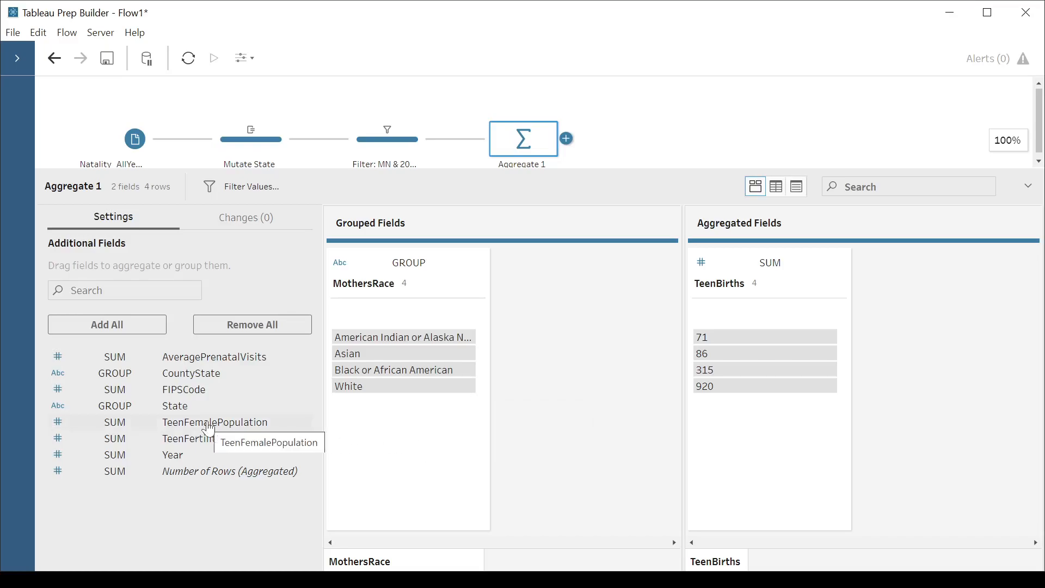
{"action": "left_click_drag", "start_coordinate": [209, 430], "coordinate": [871, 313]}
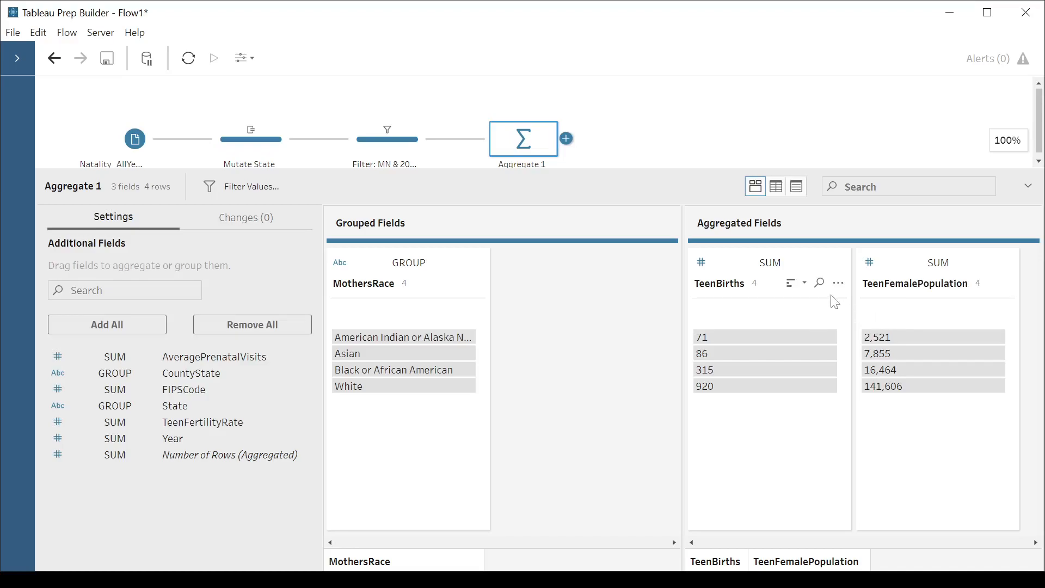
Add a clean step after the aggregate step and rename the aggregate step as Get Sums
{"action": "left_click", "coordinate": [566, 139]}
{"action": "left_click", "coordinate": [620, 179]}
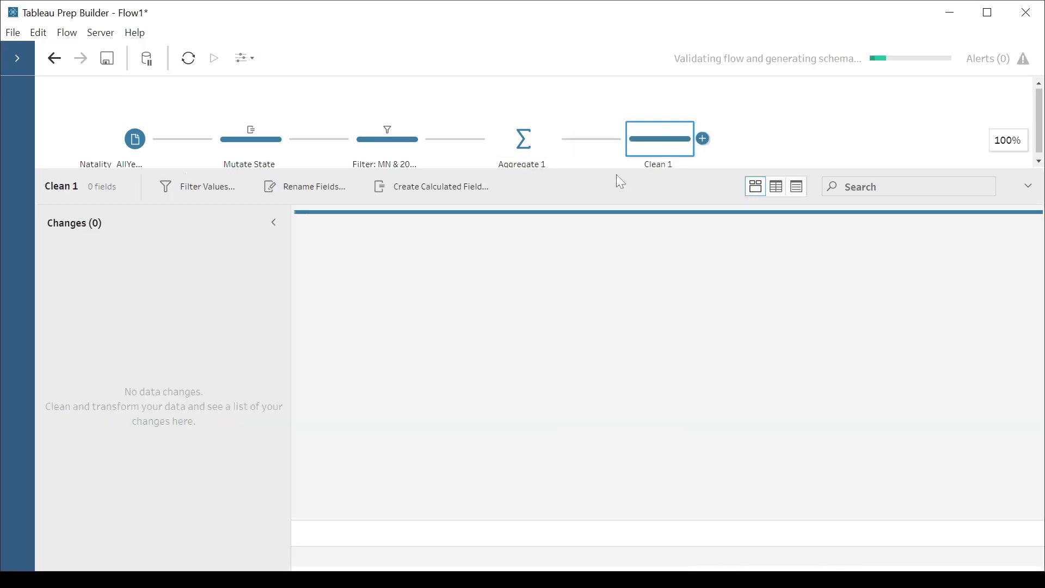
{"action": "double_click", "coordinate": [536, 165]}
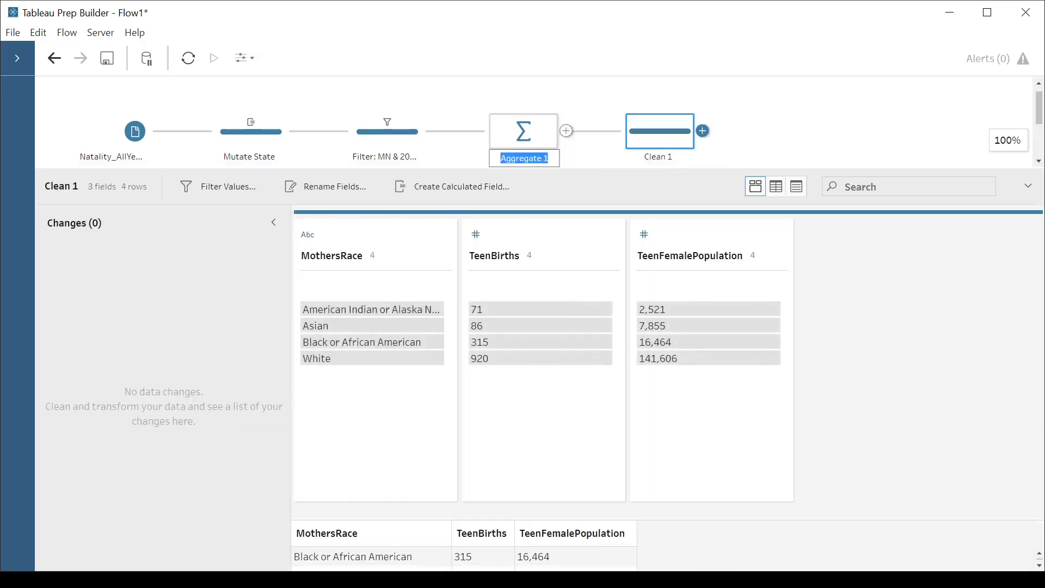
{"action": "key", "text": "BackSpace"}
{"action": "type", "text": "Get Sums"}
{"action": "left_click", "coordinate": [593, 156]}
Start a calculated field named Teen Fertility Rate in the clean step after Get Sums
{"action": "left_click", "coordinate": [653, 150]}
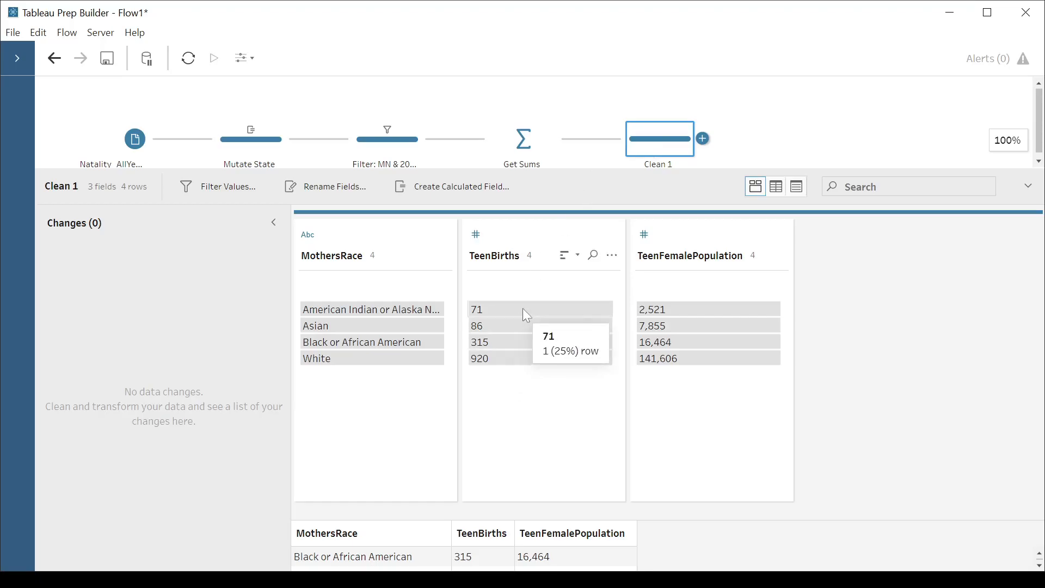
{"action": "left_click", "coordinate": [466, 185]}
{"action": "type", "text": "Tee"}
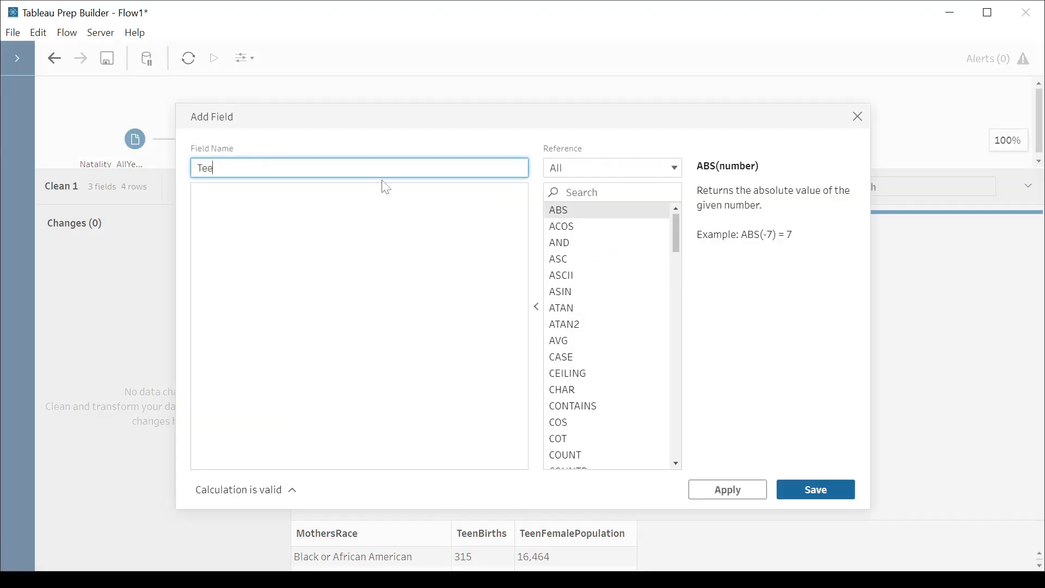
{"action": "type", "text": "n Fertiliyt"}
{"action": "key", "text": "BackSpace"}
{"action": "key", "text": "BackSpace"}
{"action": "key", "text": "BackSpace"}
{"action": "type", "text": "ty Rate"}
{"action": "left_click", "coordinate": [195, 194]}
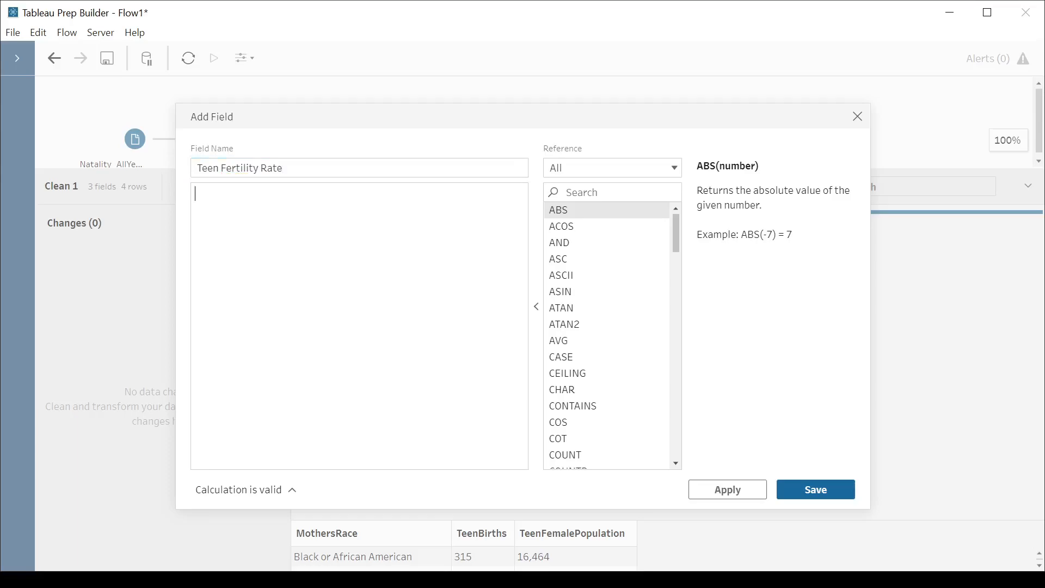
Define the calculation as 1000* ( [TeenBirths] / [TeenFemalePopulation] ), then apply and save the field
{"action": "type", "text": "1000* ( [t"}
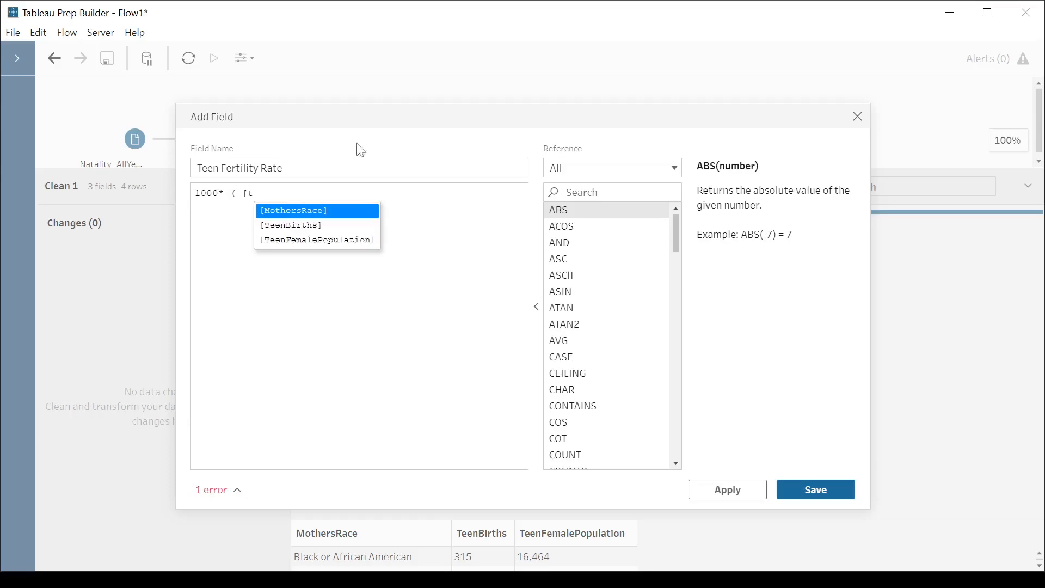
{"action": "left_click", "coordinate": [308, 226]}
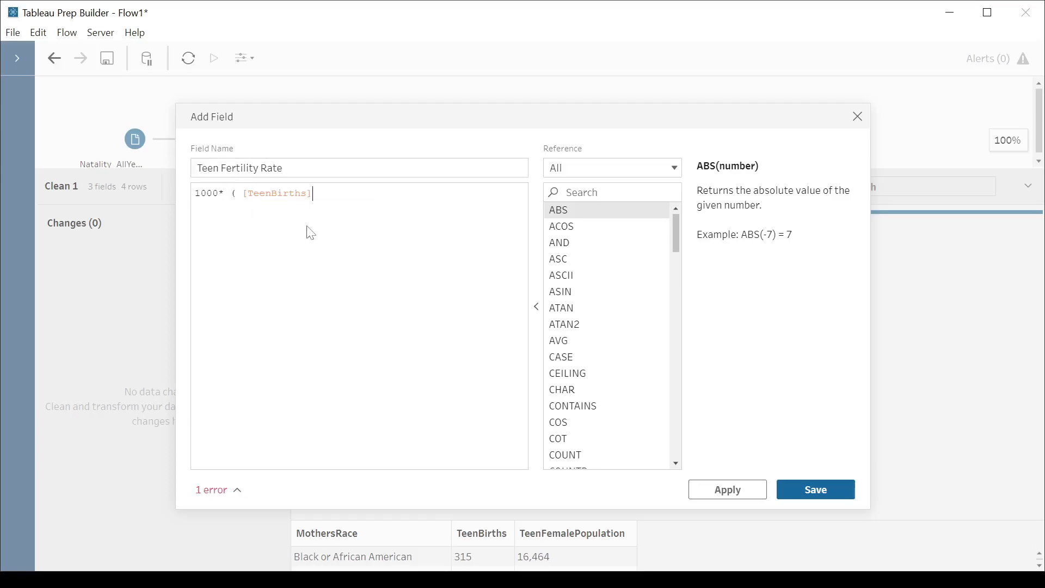
{"action": "type", "text": "/ ["}
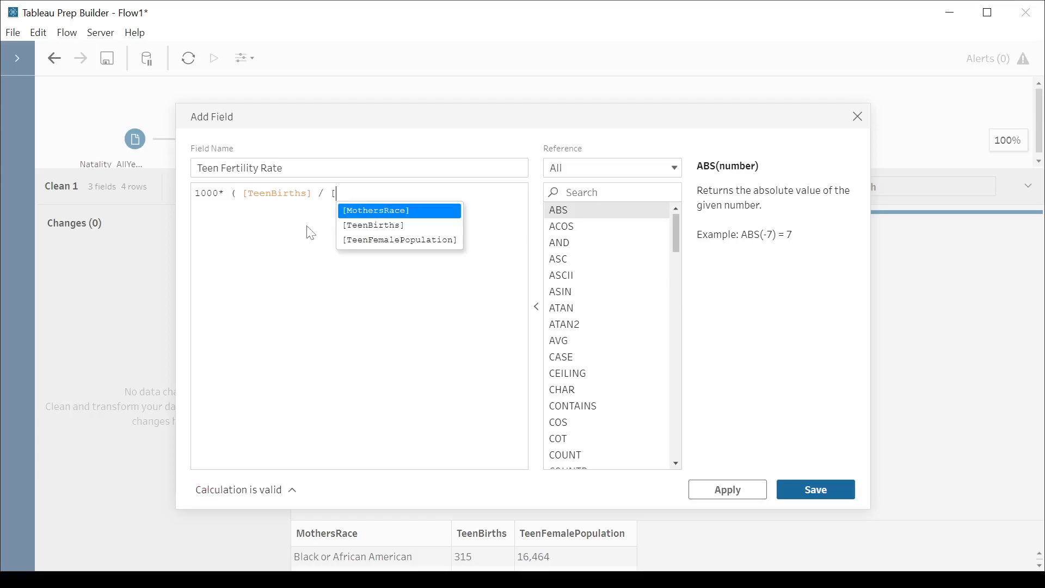
{"action": "left_click", "coordinate": [397, 241]}
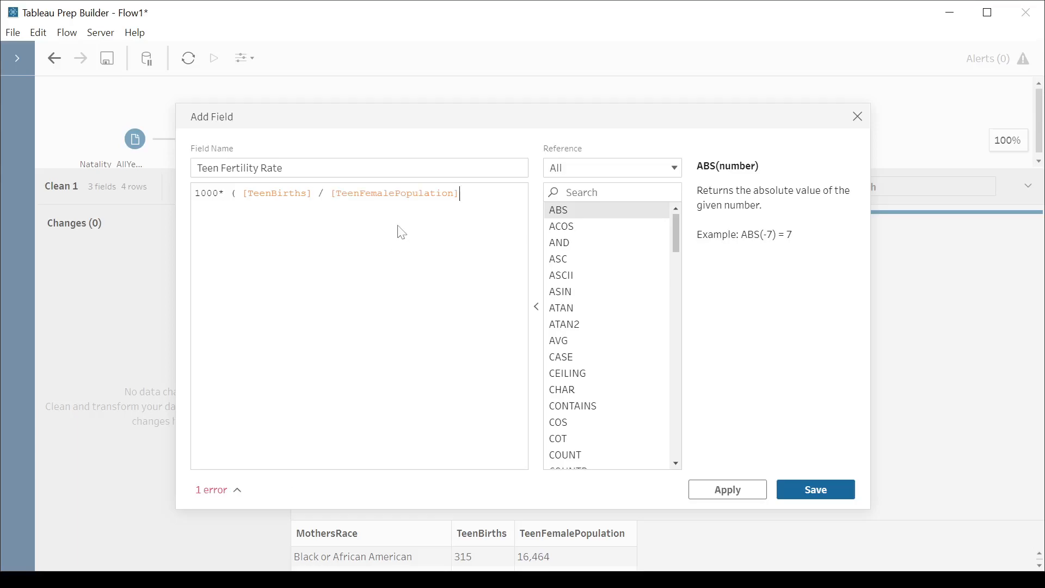
{"action": "type", "text": ")"}
{"action": "key", "text": "BackSpace"}
{"action": "type", "text": ")"}
{"action": "left_click", "coordinate": [730, 498]}
{"action": "left_click", "coordinate": [816, 490]}
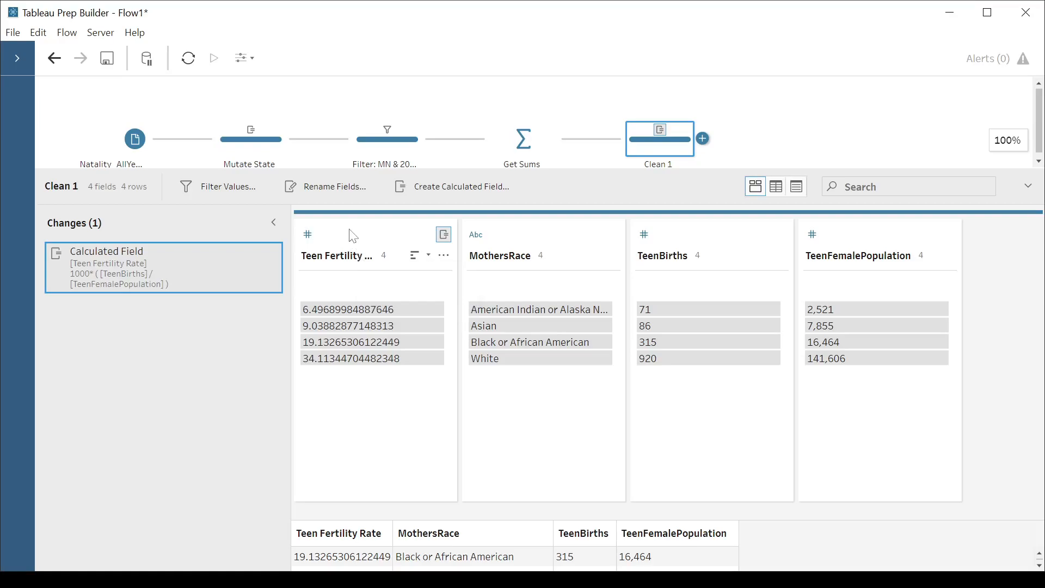
Move the Teen Fertility Rate field after TeenFemalePopulation and rename its clean step as Mutate Rate
{"action": "left_click_drag", "start_coordinate": [353, 235], "coordinate": [956, 233]}
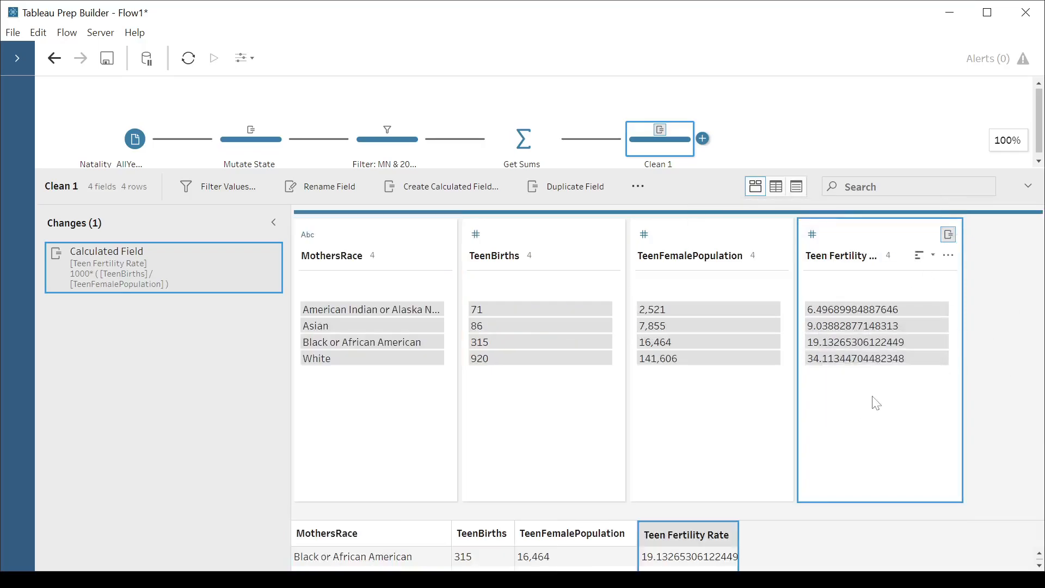
{"action": "double_click", "coordinate": [662, 164]}
{"action": "key", "text": "BackSpace"}
{"action": "type", "text": "MUTATE"}
{"action": "key", "text": "BackSpace"}
{"action": "key", "text": "BackSpace"}
{"action": "key", "text": "BackSpace"}
{"action": "key", "text": "BackSpace"}
{"action": "key", "text": "BackSpace"}
{"action": "type", "text": "utate Rate"}
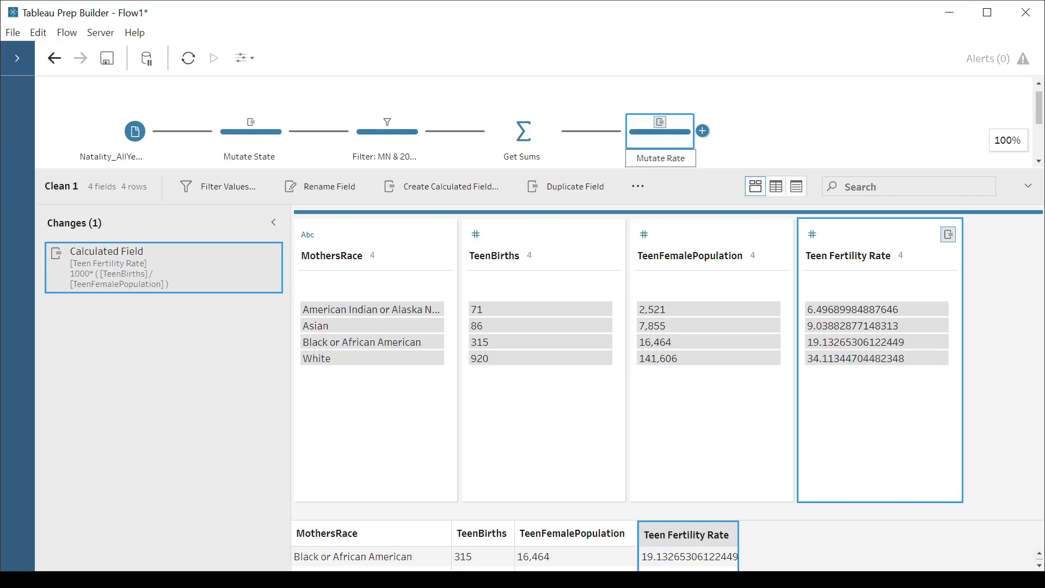
{"action": "left_click", "coordinate": [749, 155]}
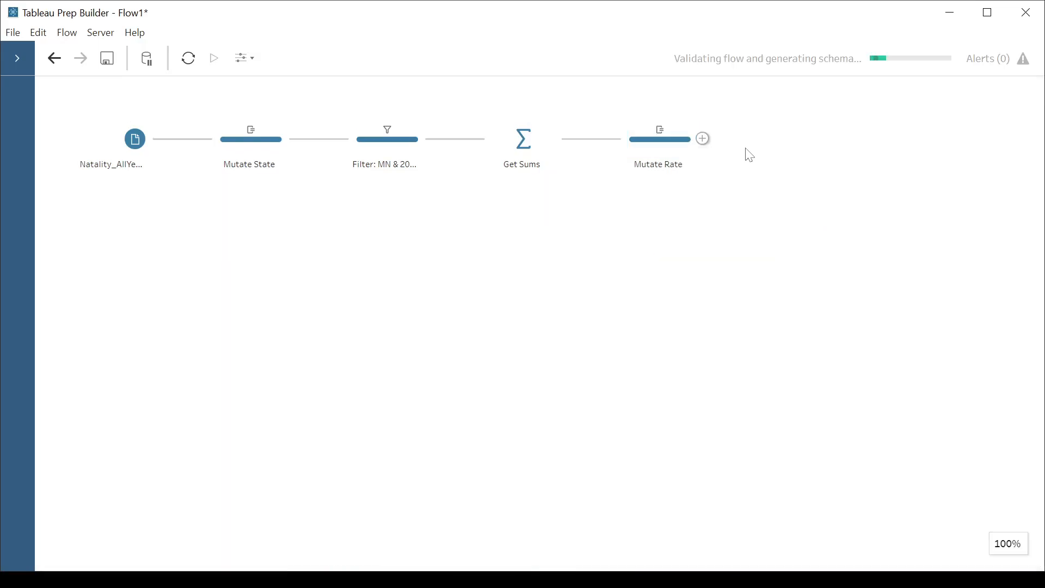
Add an output step after Mutate Rate and review its data preview
{"action": "left_click", "coordinate": [704, 139]}
{"action": "left_click", "coordinate": [737, 309]}
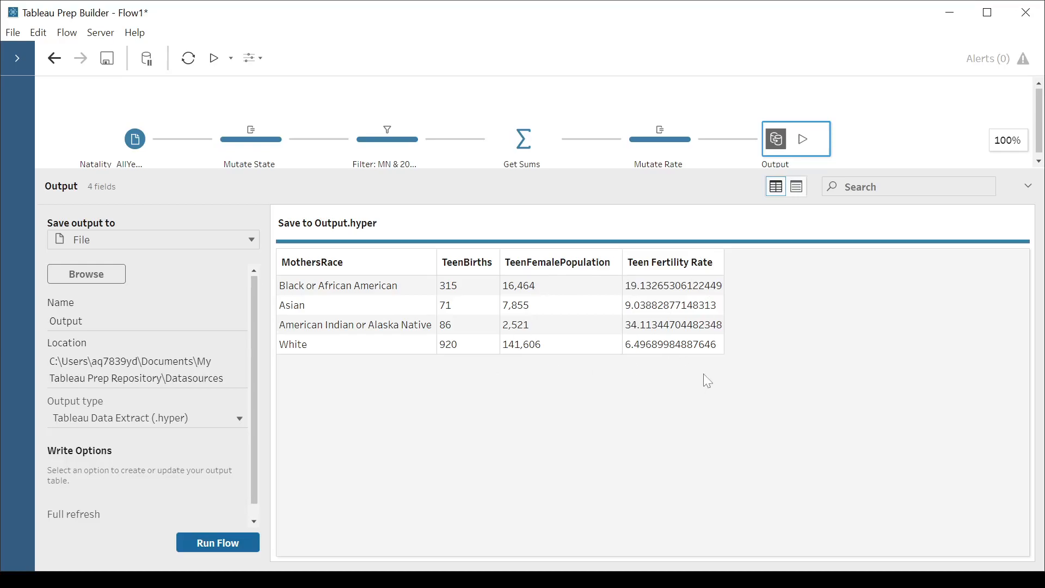
{"action": "left_click", "coordinate": [900, 146]}
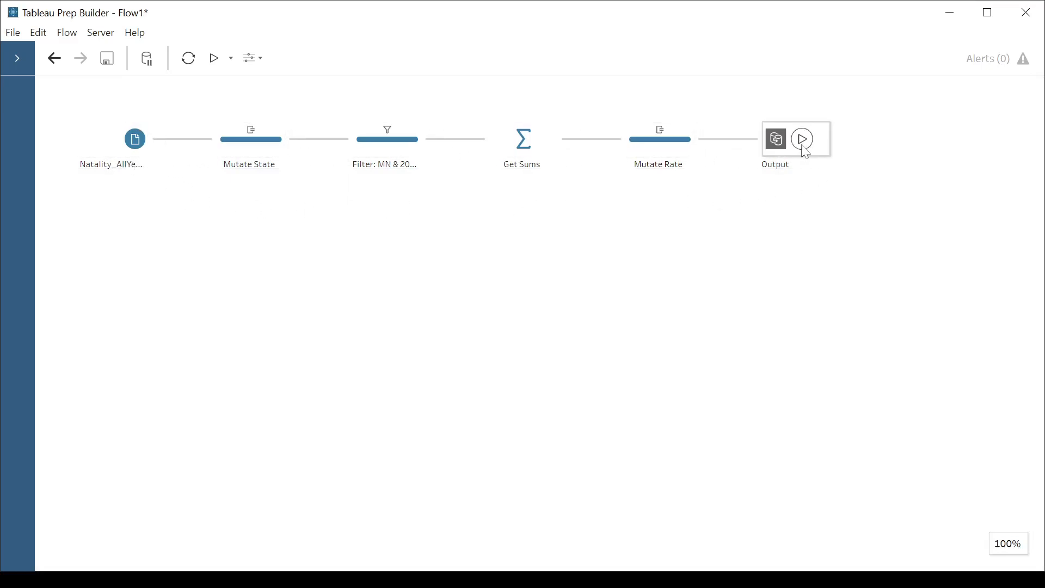
{"action": "left_click", "coordinate": [780, 152]}
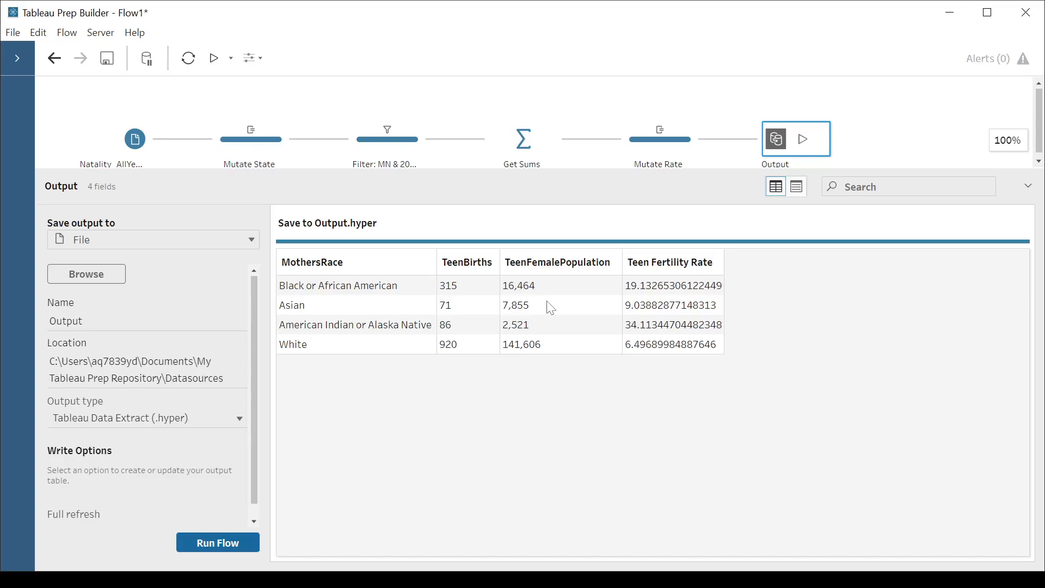
{"action": "left_click", "coordinate": [882, 150]}
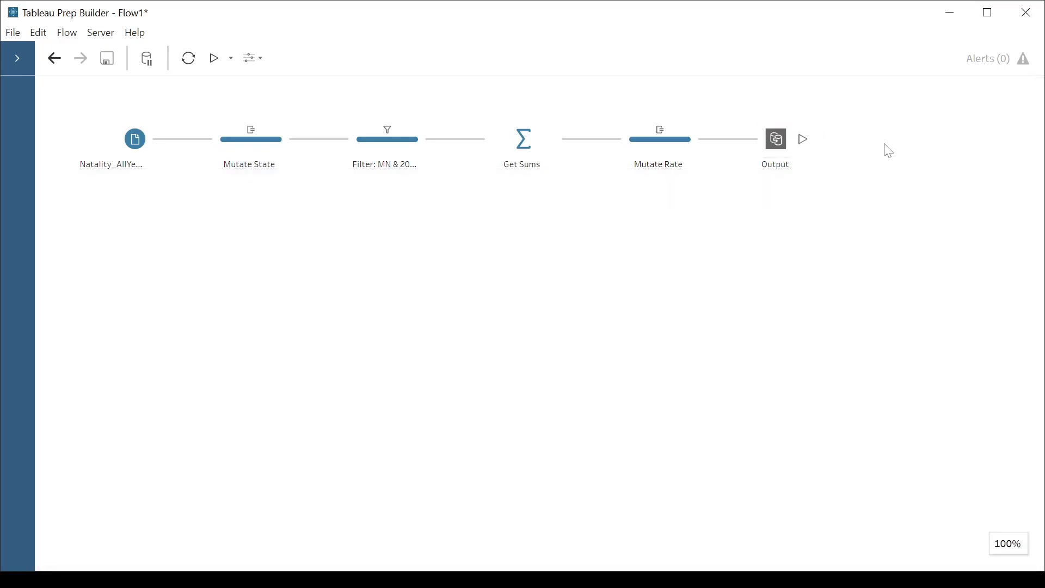
Change the State filter calculation in the Filter: MN & 2021 step to [State] = "NY" and save it
{"action": "double_click", "coordinate": [385, 164]}
{"action": "left_click", "coordinate": [399, 150]}
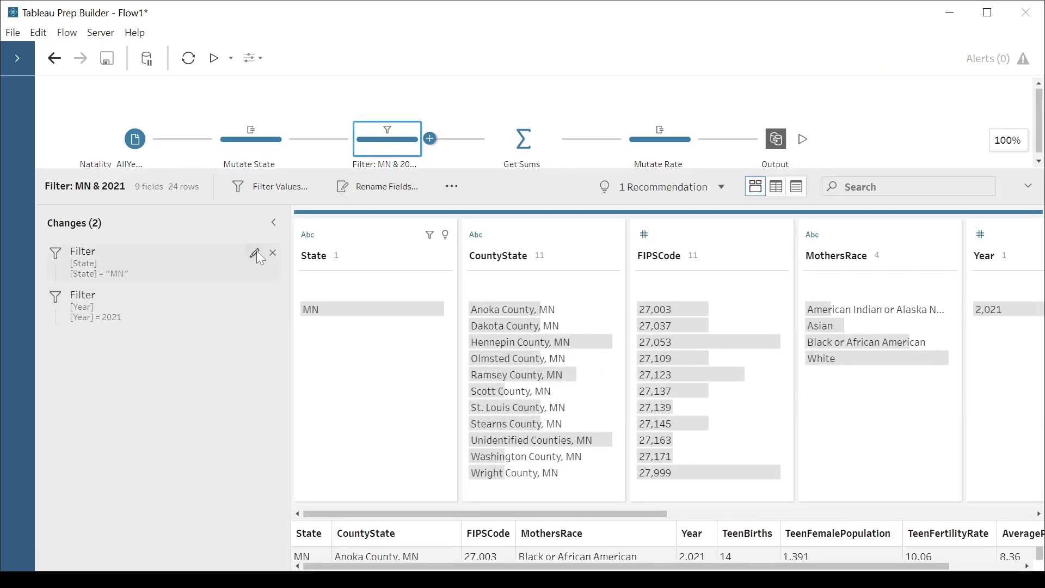
{"action": "left_click", "coordinate": [255, 254]}
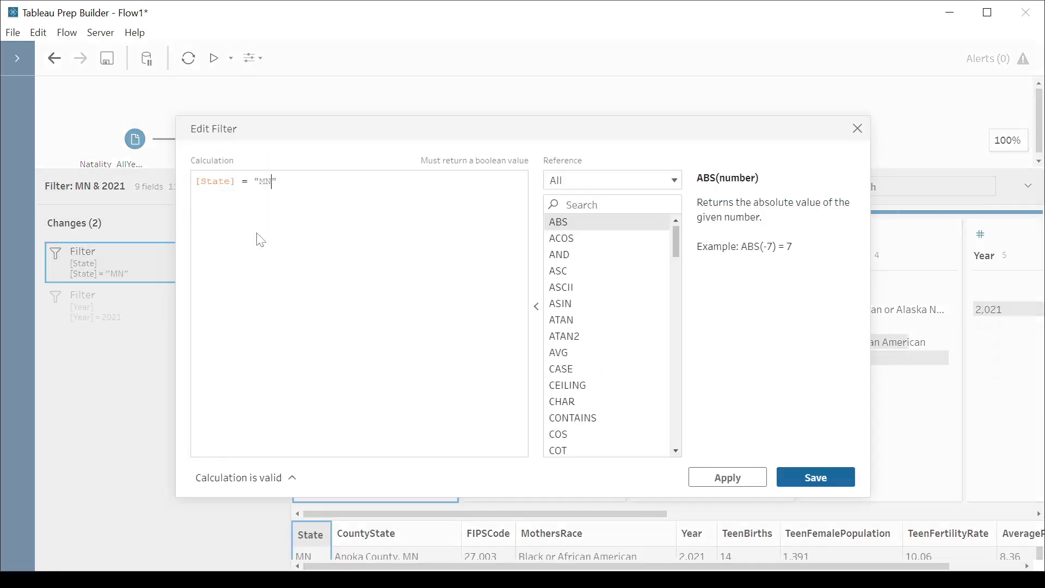
{"action": "key", "text": "BackSpace"}
{"action": "key", "text": "BackSpace"}
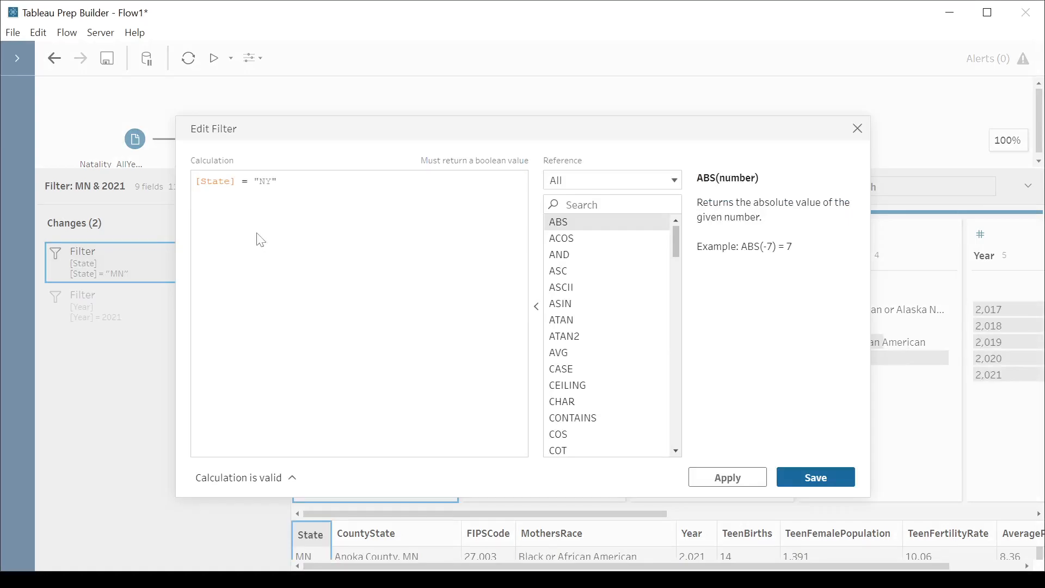
{"action": "left_click", "coordinate": [724, 477]}
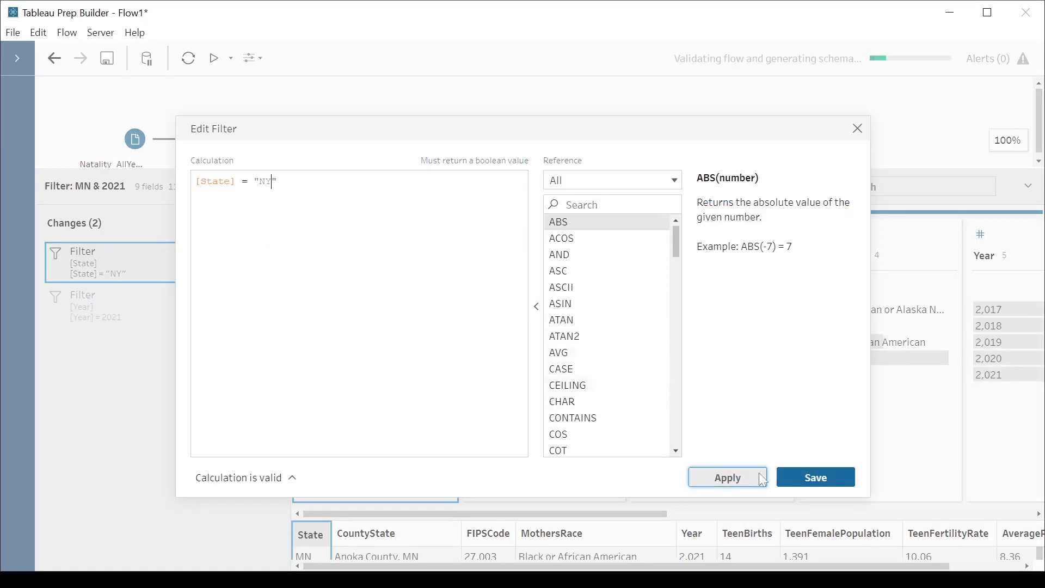
{"action": "left_click", "coordinate": [806, 481]}
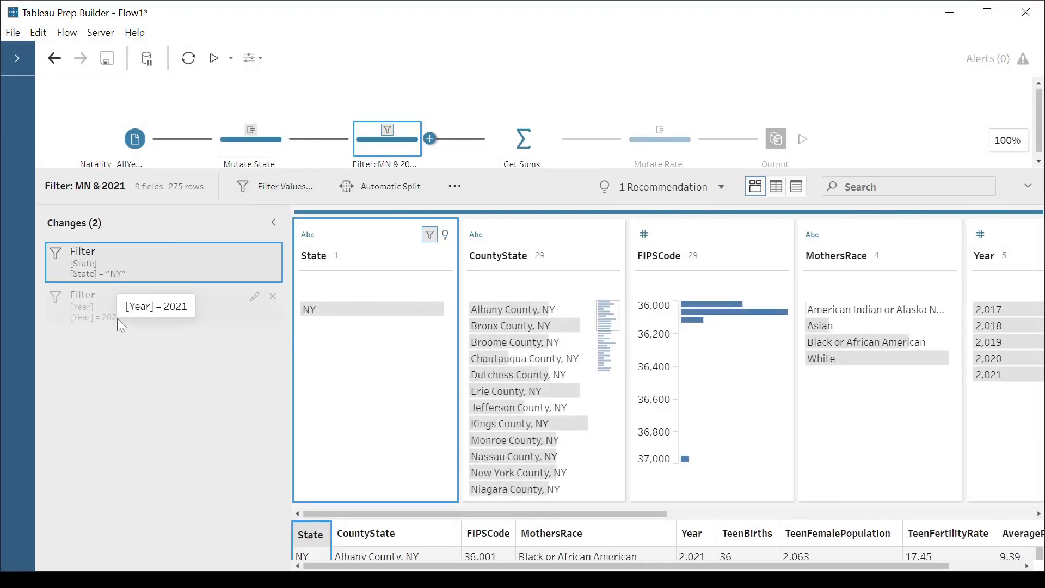
Rename the filter step as Filter: NY & 2021
{"action": "left_click", "coordinate": [392, 163]}
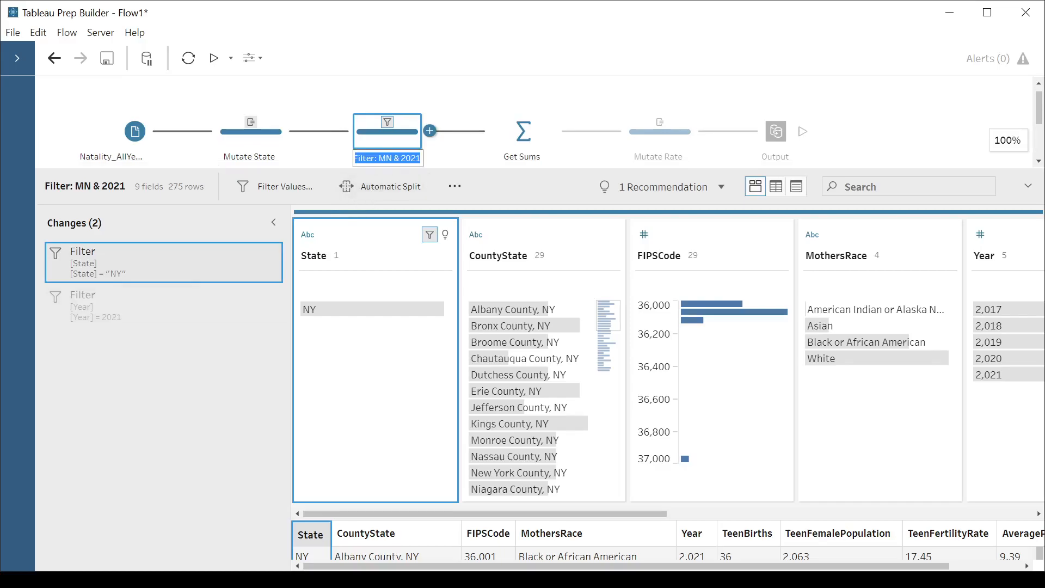
{"action": "key", "text": "BackSpace"}
{"action": "key", "text": "BackSpace"}
{"action": "type", "text": "NY"}
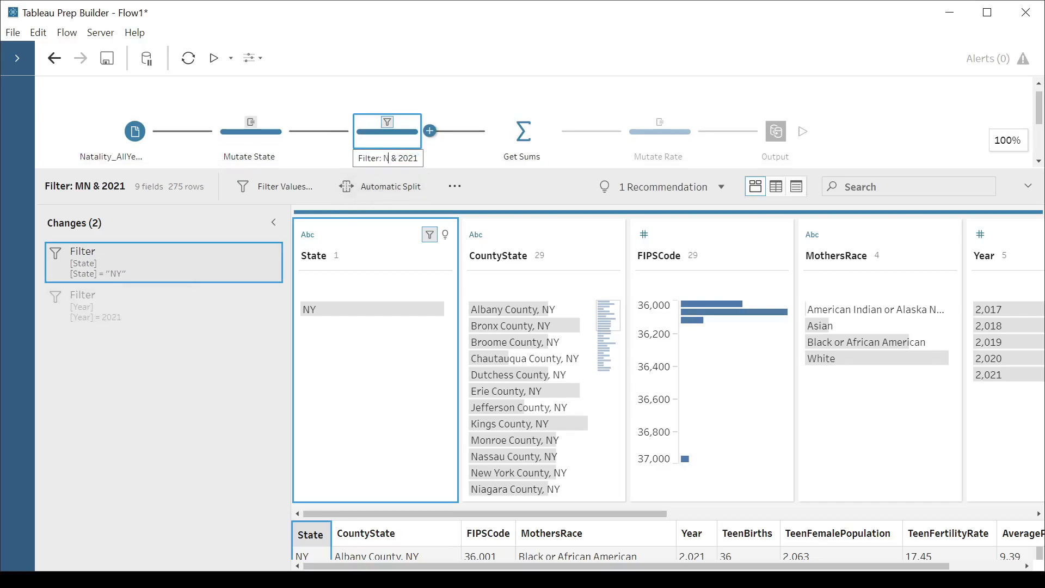
{"action": "left_click", "coordinate": [508, 100]}
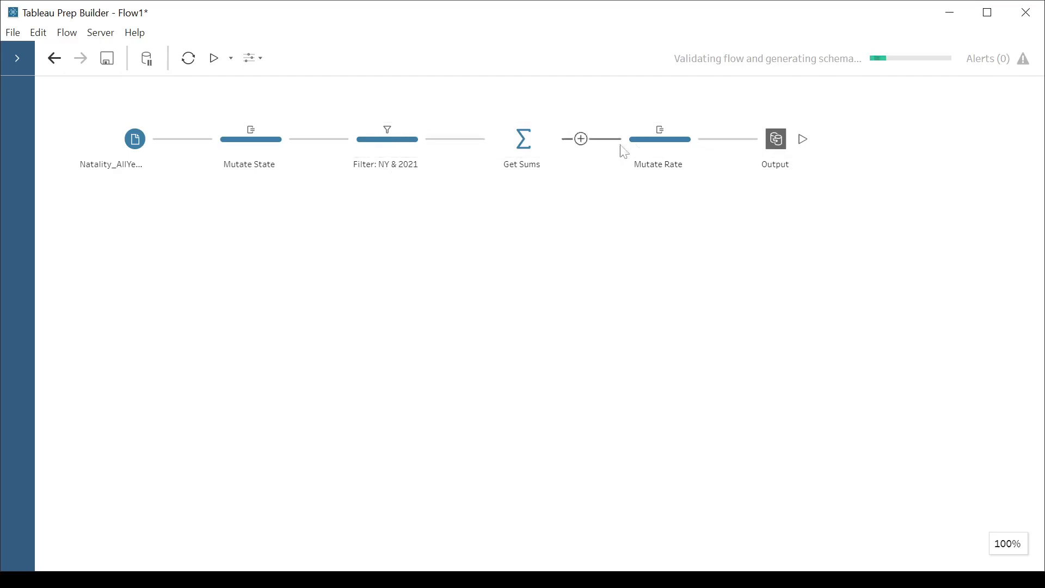
Review the output's data preview and the changes recorded in the Filter: NY & 2021 and Mutate State steps
{"action": "left_click", "coordinate": [779, 145]}
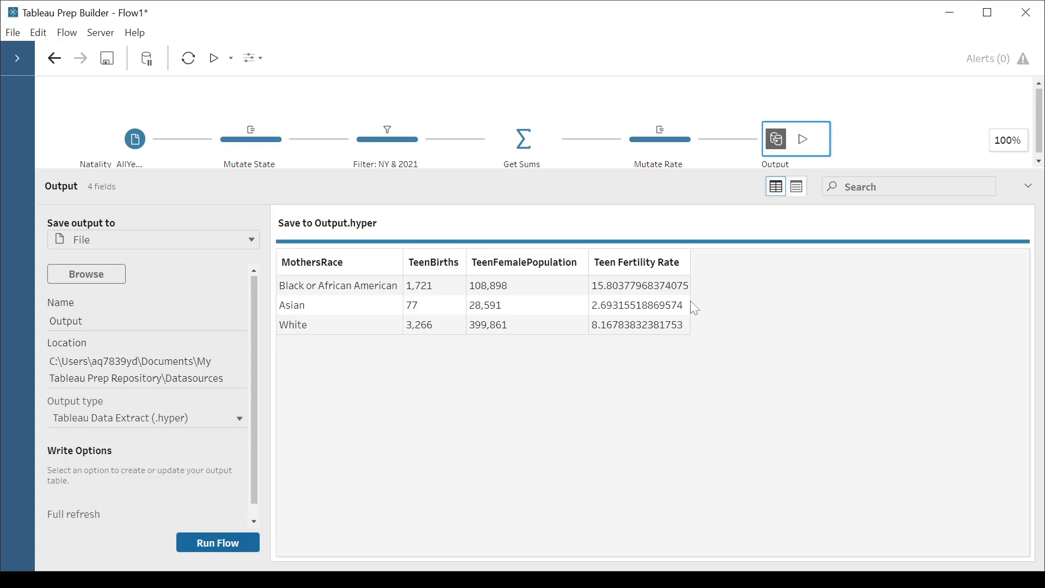
{"action": "left_click", "coordinate": [871, 146]}
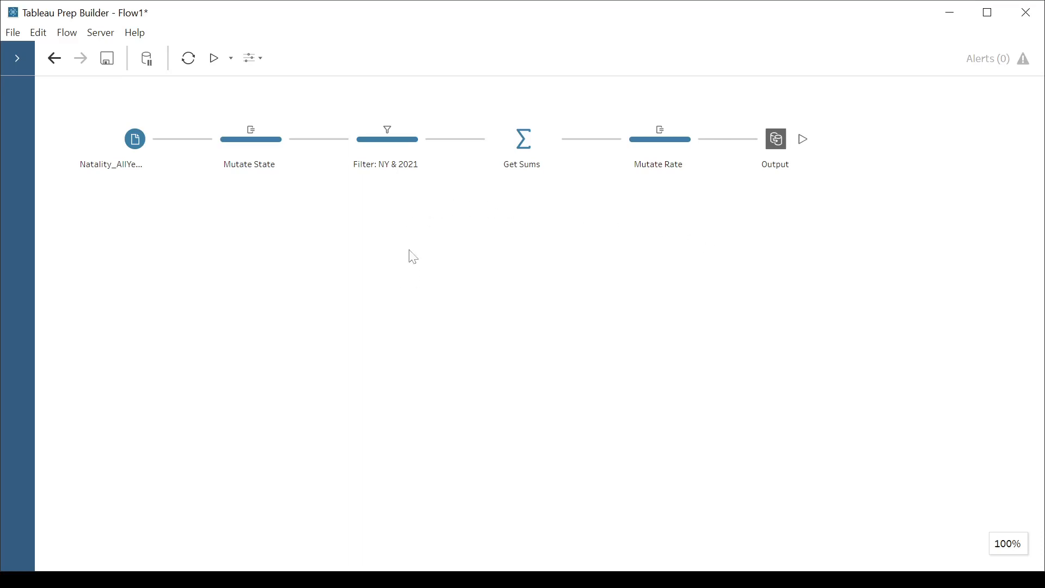
{"action": "left_click", "coordinate": [390, 152]}
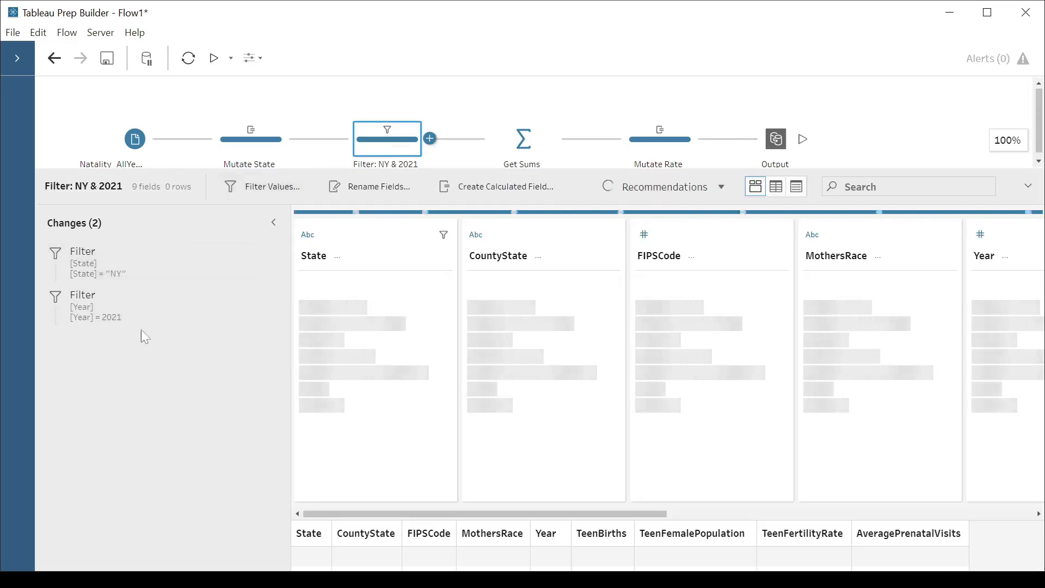
{"action": "left_click", "coordinate": [236, 157]}
{"action": "mouse_move", "coordinate": [184, 283]}
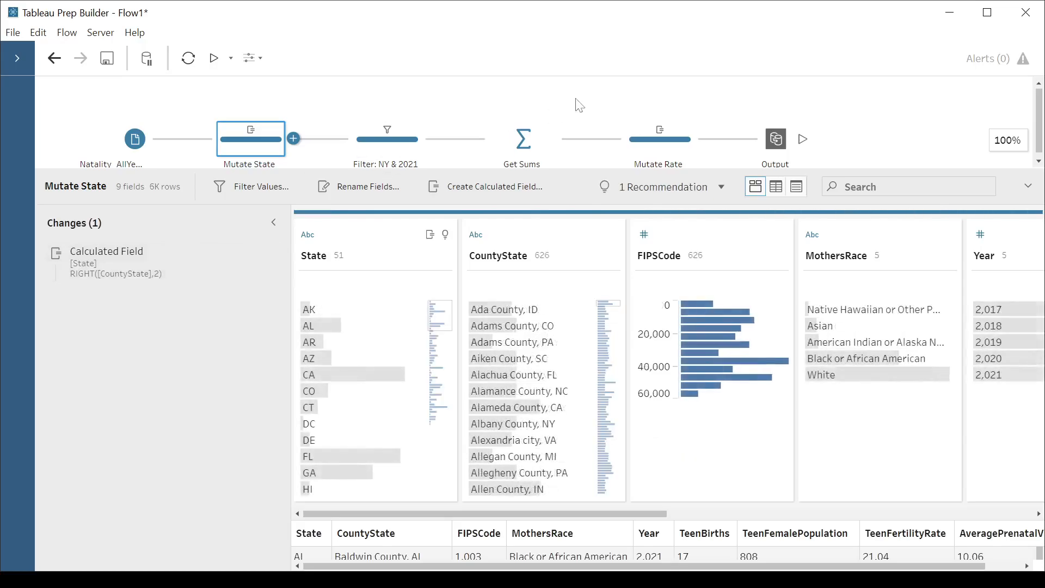
{"action": "left_click", "coordinate": [576, 103]}
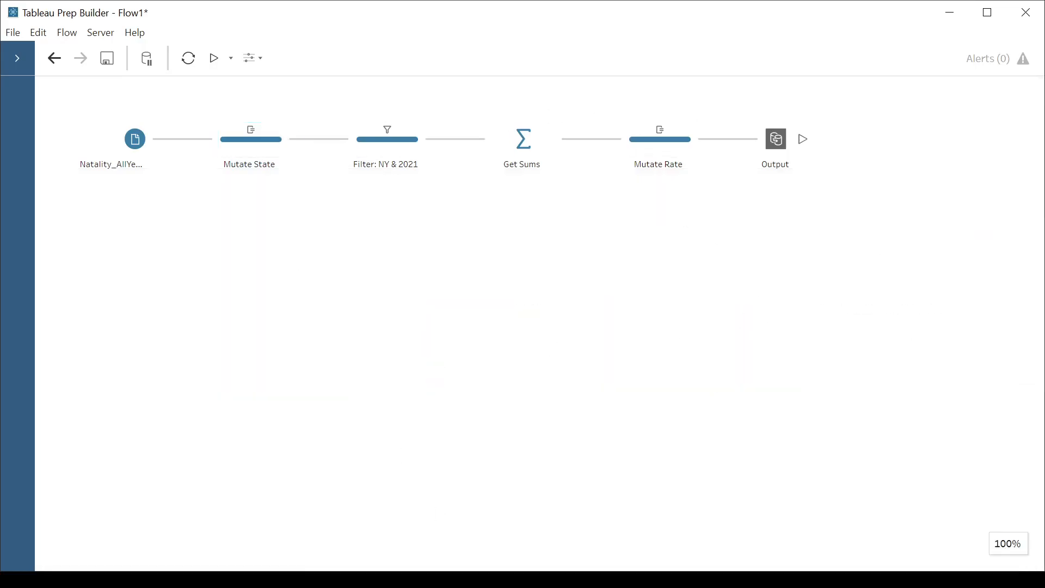